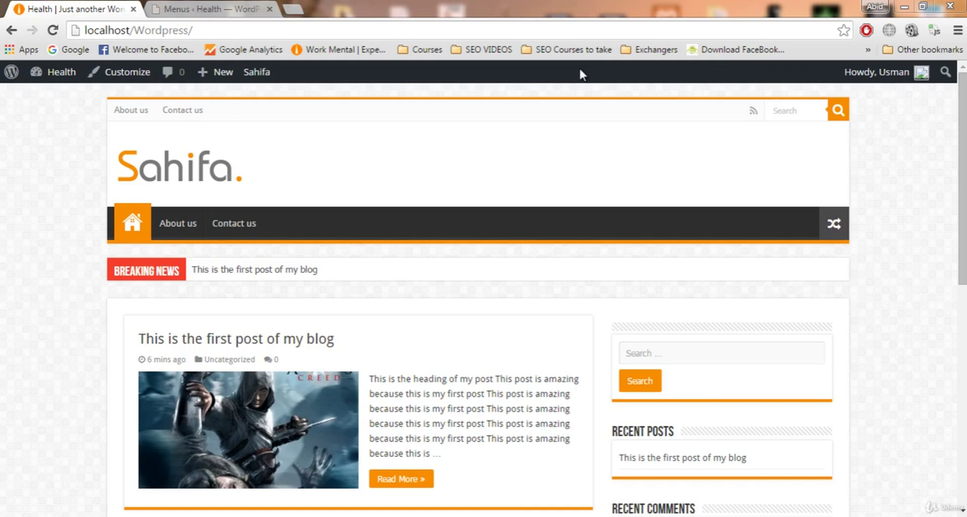
Step: Switch to the WordPress admin and open the management page for post categories
click(214, 9)
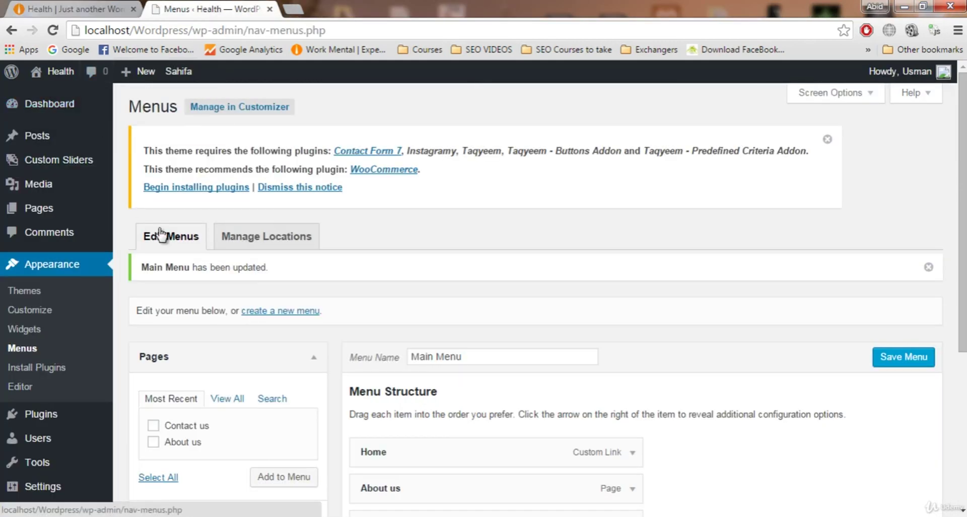
mouse_move(48, 142)
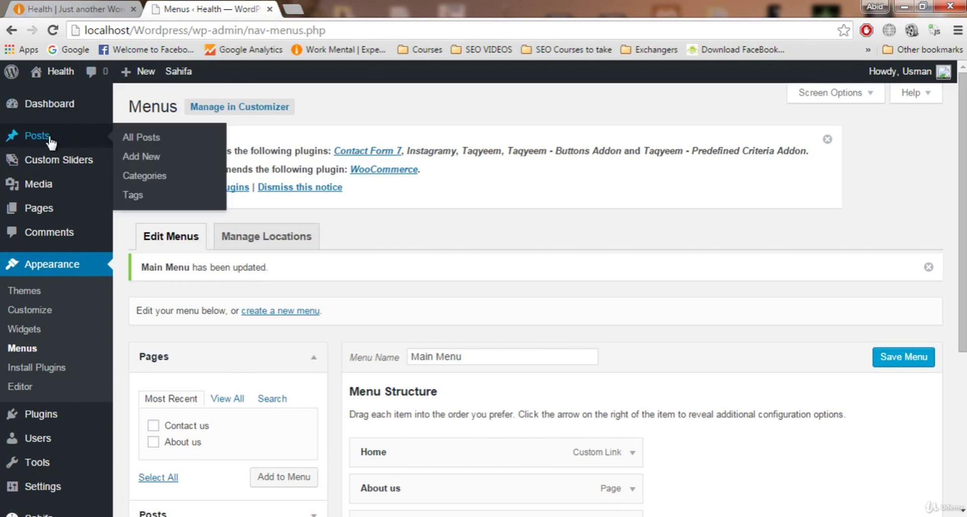
click(152, 182)
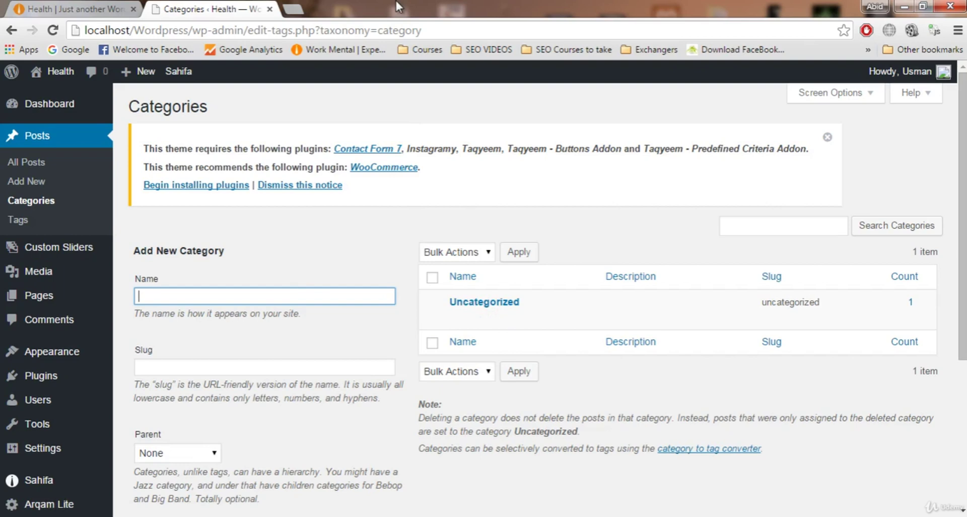
Step: Add a new post category named Health, leaving the slug and description empty and the parent as None
text(akl)
text(th)
scroll(195, 368, down, 1)
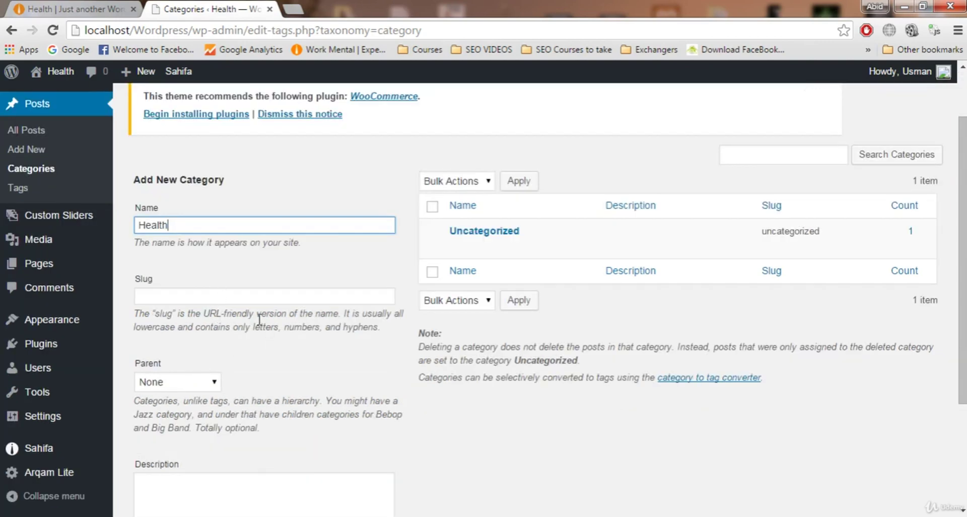
click(261, 297)
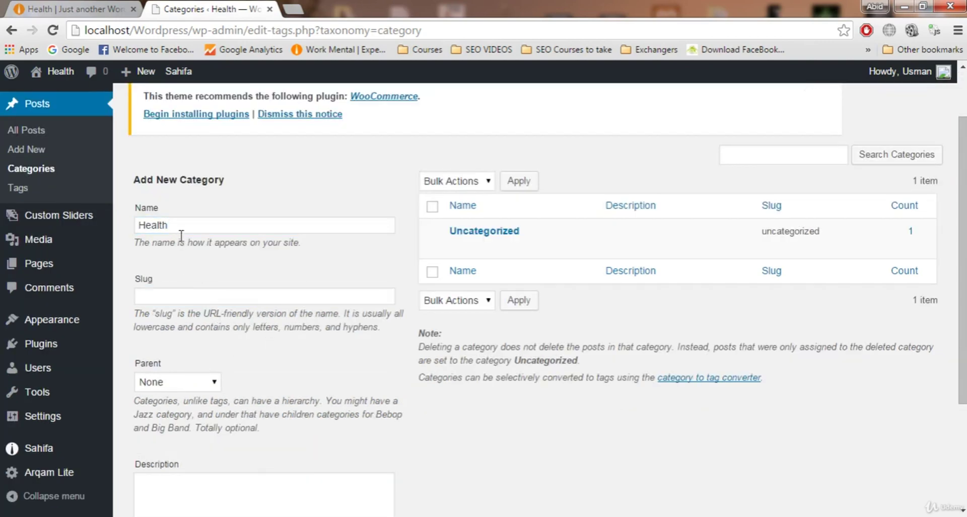
click(205, 224)
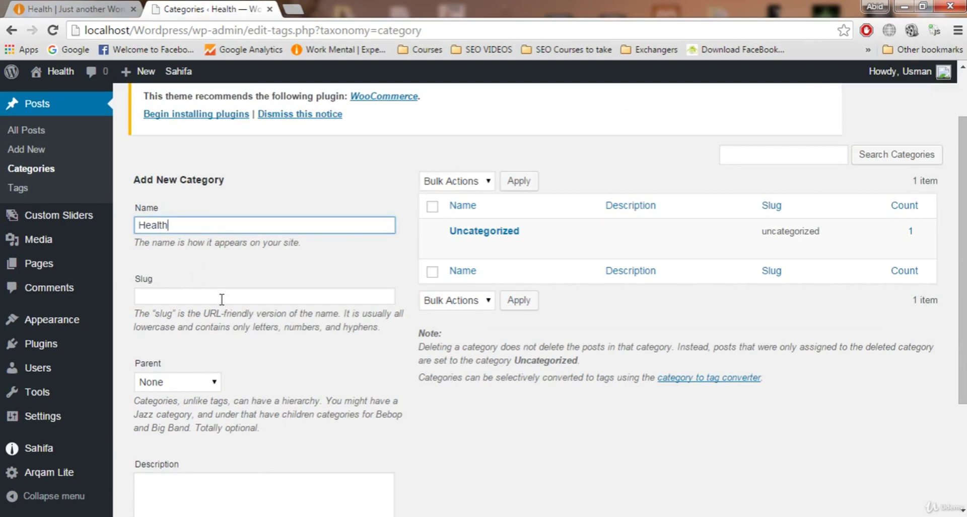
scroll(209, 447, down, 4)
scroll(232, 294, up, 4)
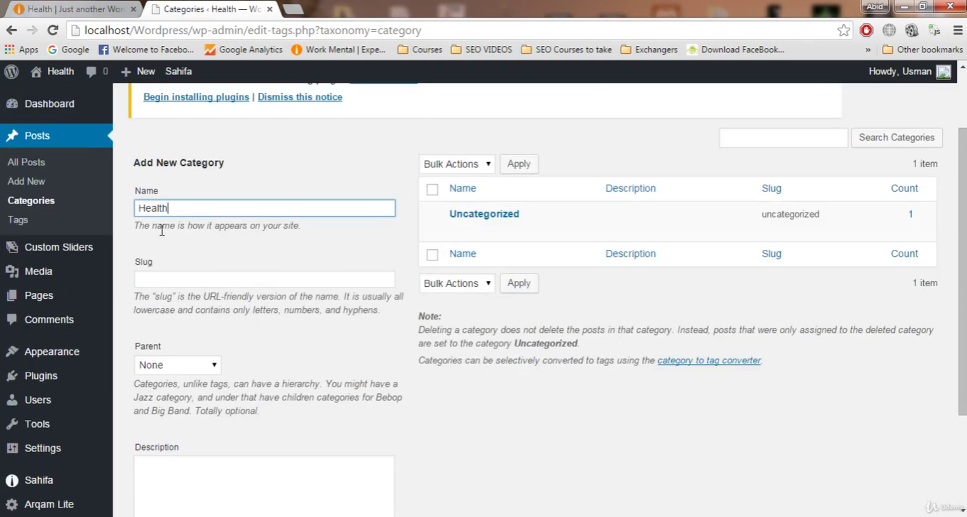
double_click(172, 207)
click(191, 254)
scroll(252, 296, down, 3)
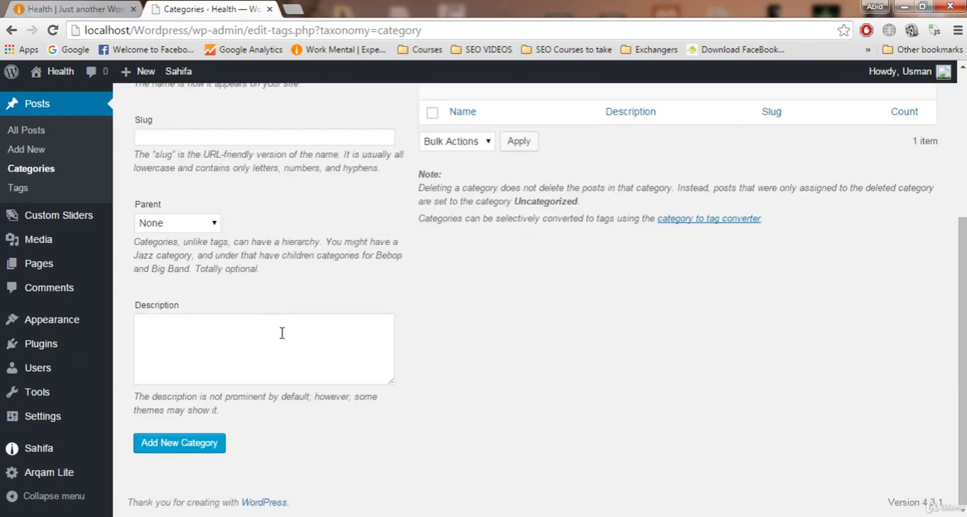
click(180, 443)
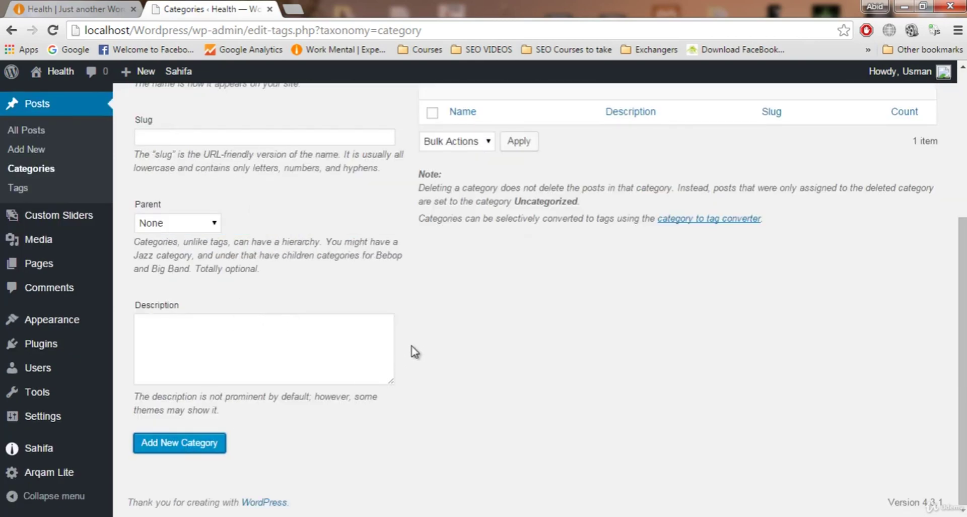
Step: Add another post category named Technology with no parent
scroll(416, 348, up, 3)
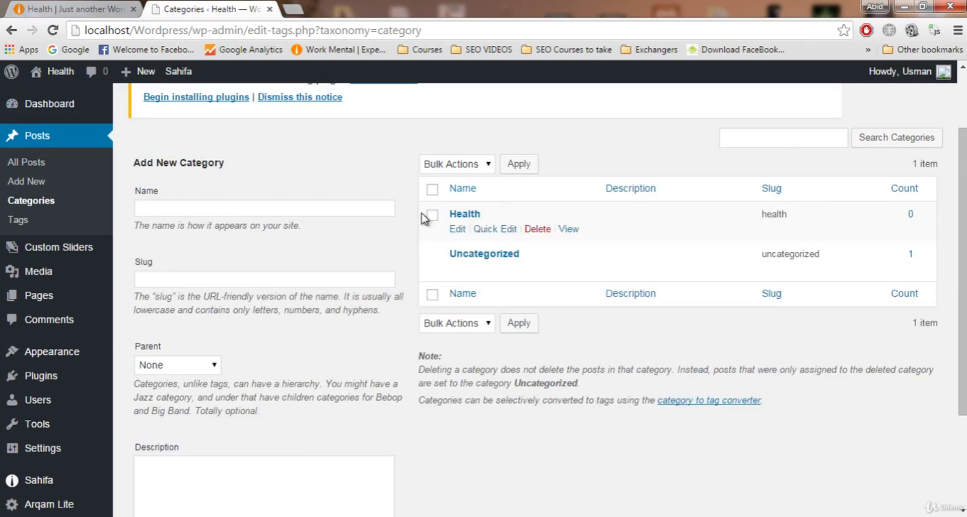
click(250, 206)
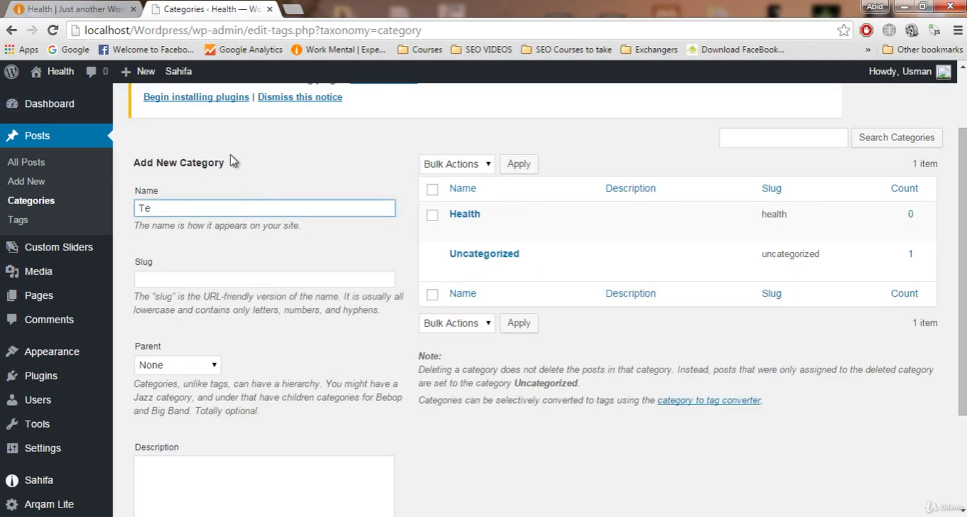
text(Technology)
scroll(217, 135, down, 3)
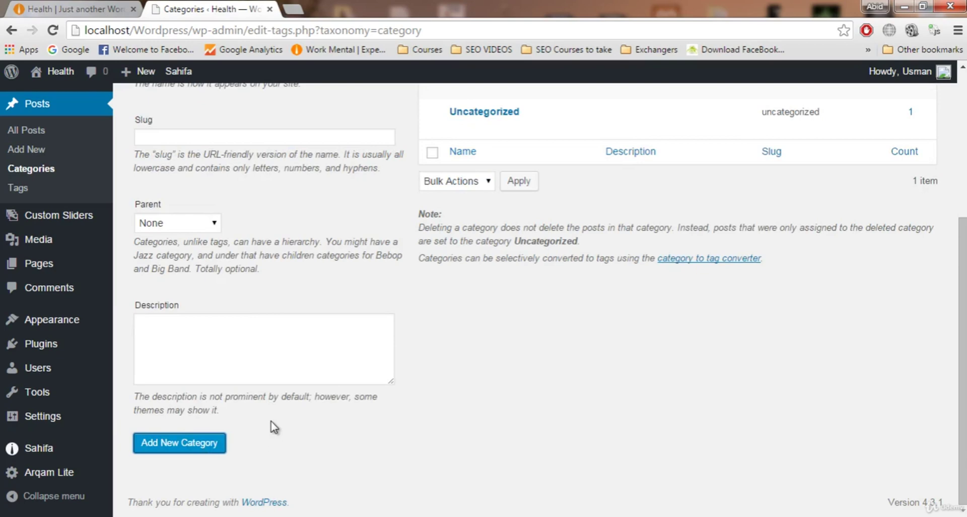
Step: Add a third post category named Motivation with no parent
scroll(383, 252, up, 2)
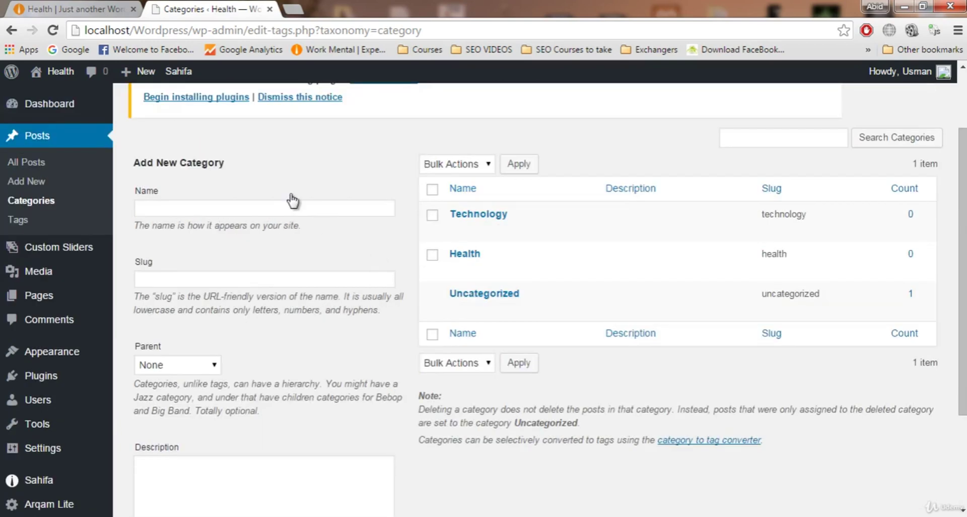
click(294, 204)
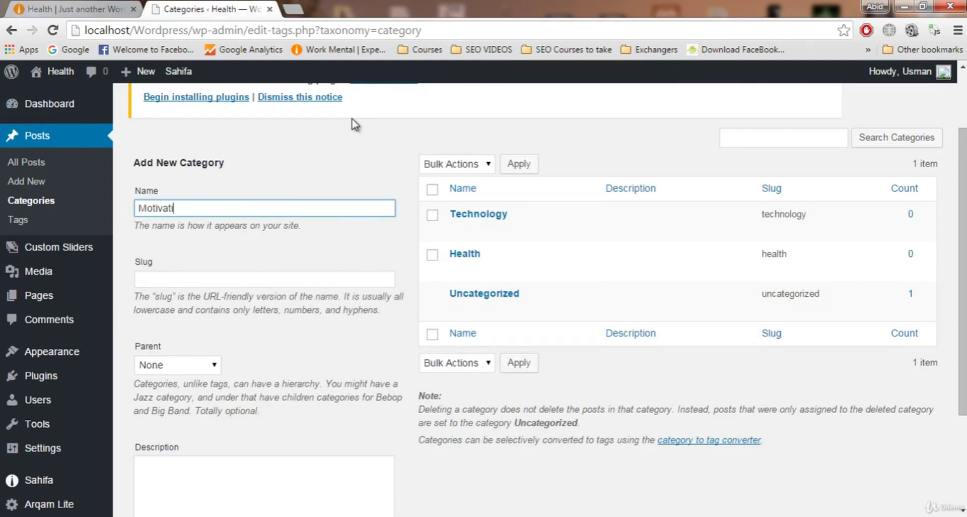
text(Motivation)
scroll(237, 227, down, 3)
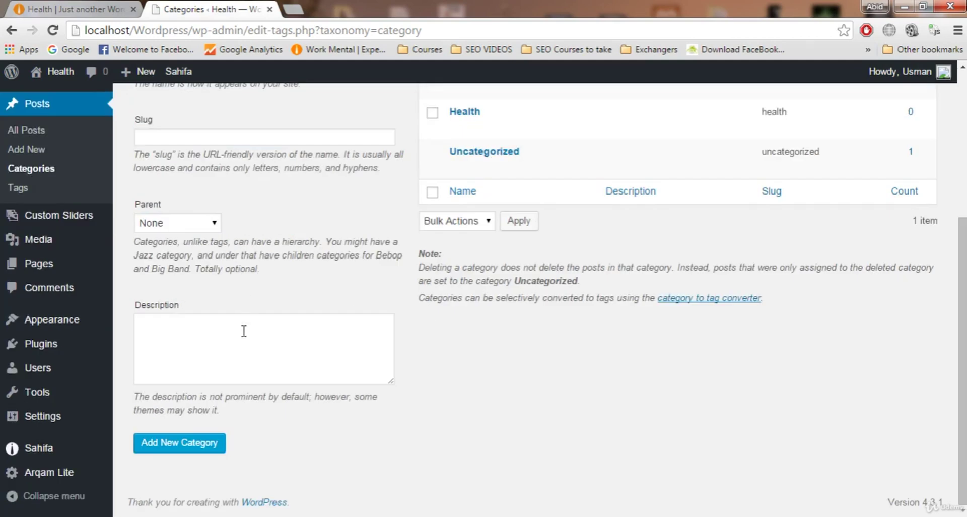
click(185, 446)
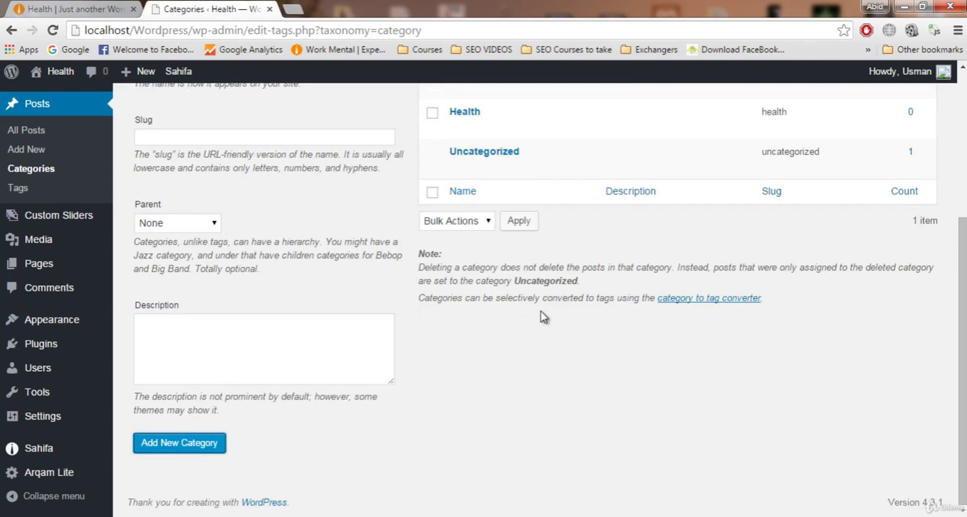
Step: Check the new category list, and review the live site's home page, including its navigation bar and sidebar
scroll(540, 315, up, 3)
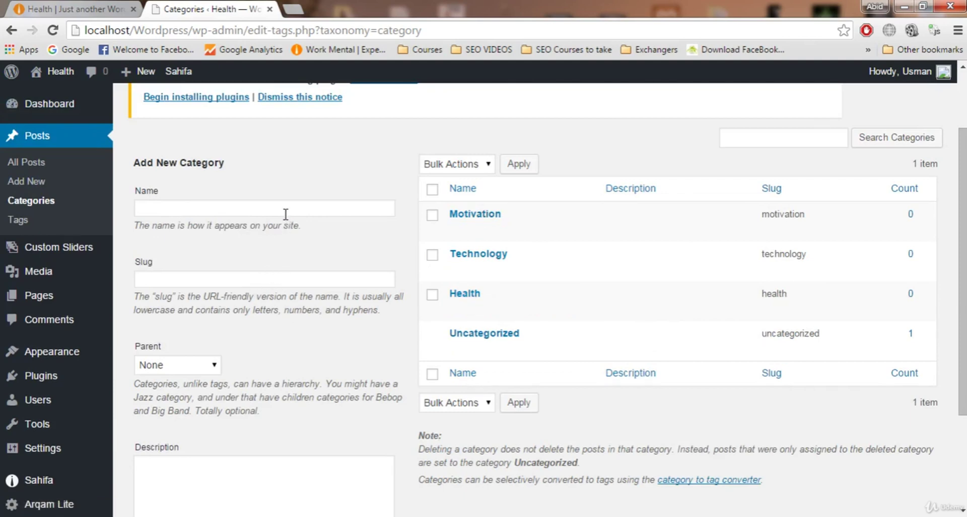
mouse_move(515, 210)
click(81, 6)
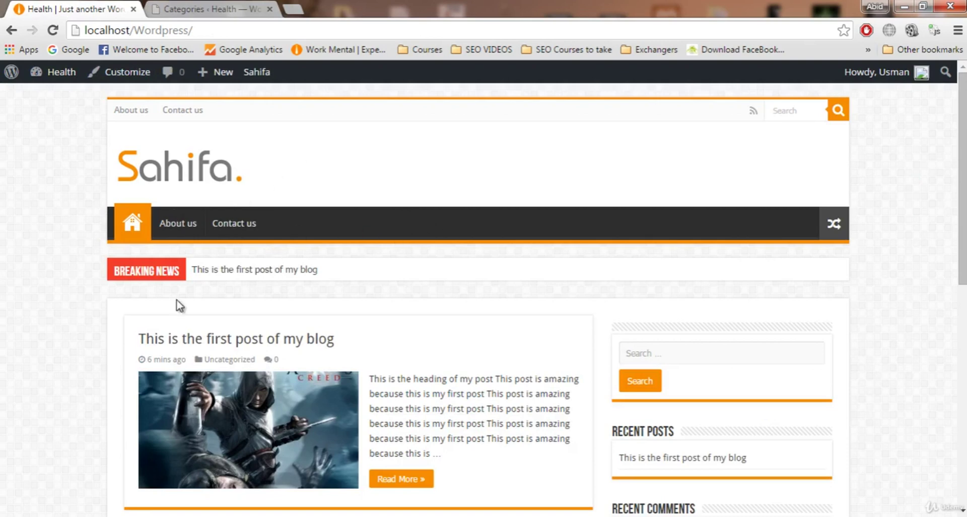
scroll(173, 355, down, 2)
scroll(126, 363, down, 3)
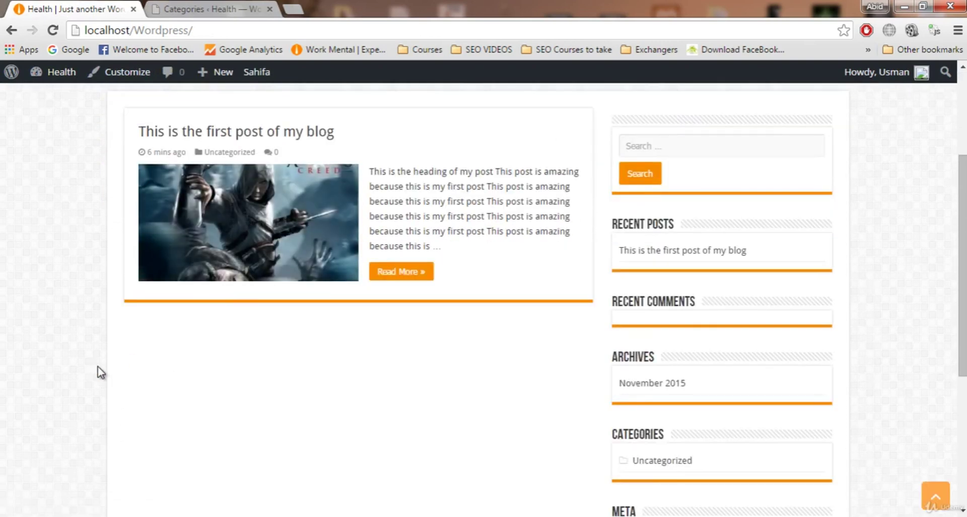
scroll(100, 372, up, 5)
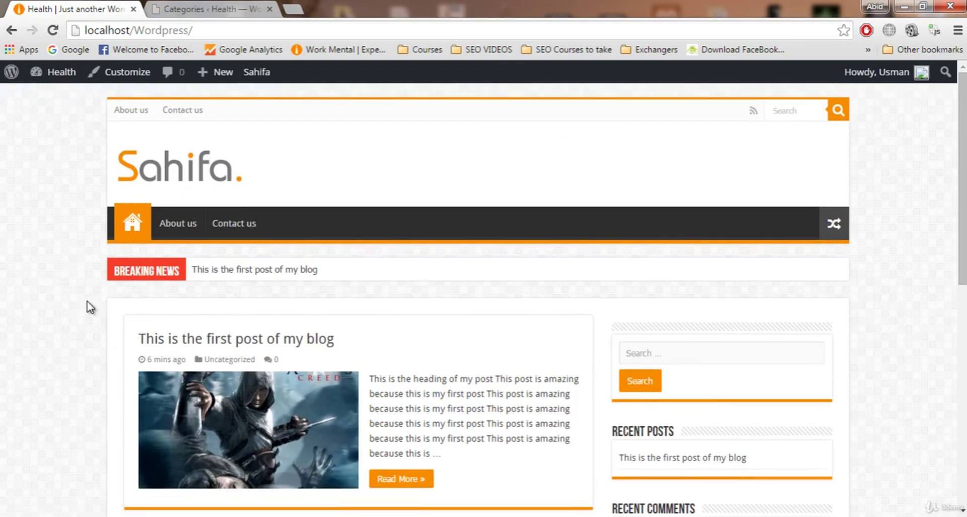
scroll(89, 306, down, 2)
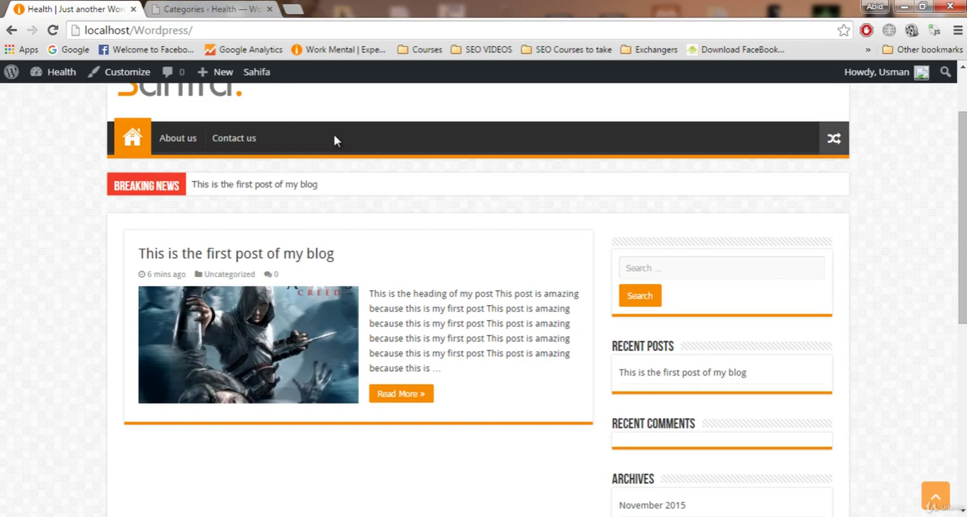
Step: Return to the WordPress admin and open the Main Menu for editing
click(229, 9)
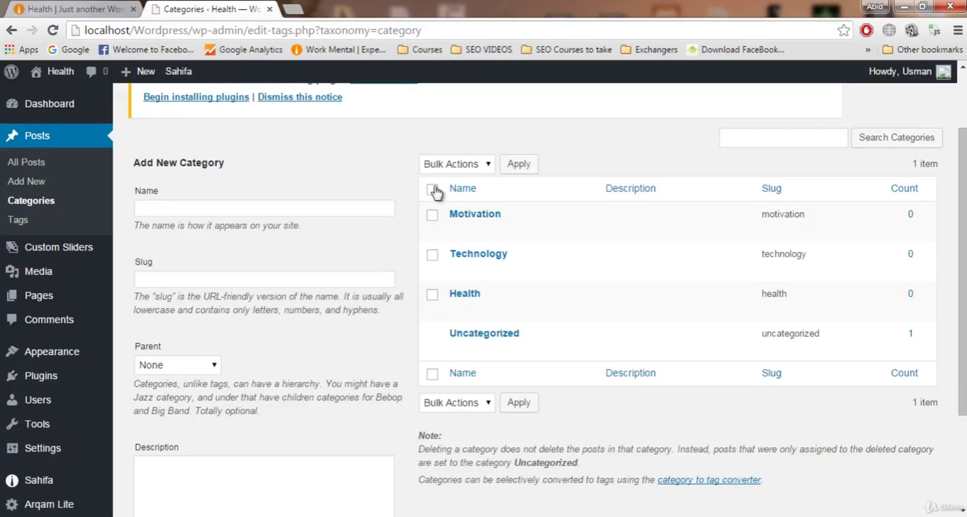
mouse_move(456, 264)
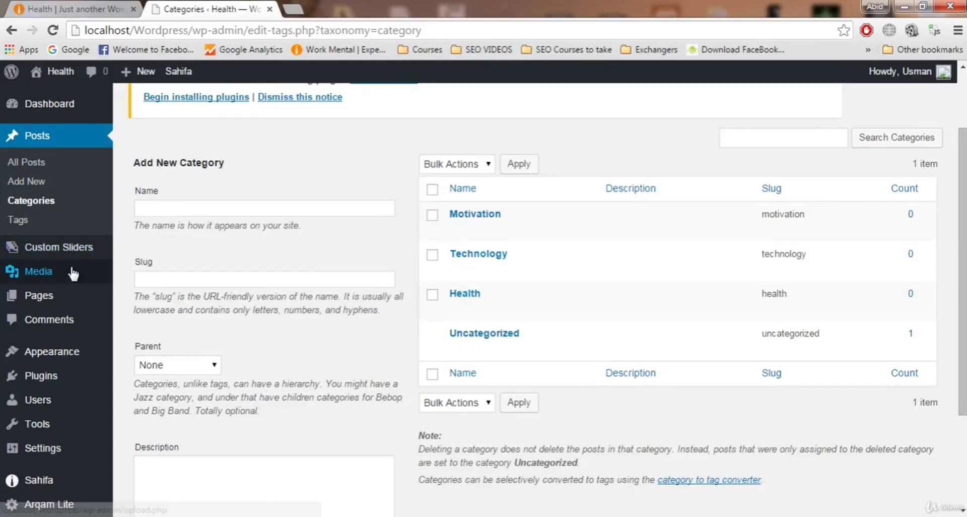
mouse_move(30, 352)
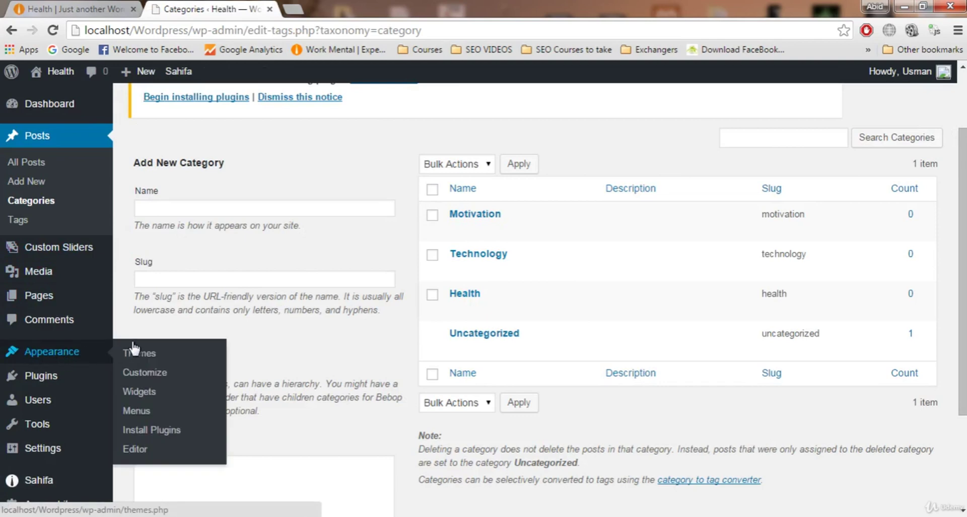
click(141, 412)
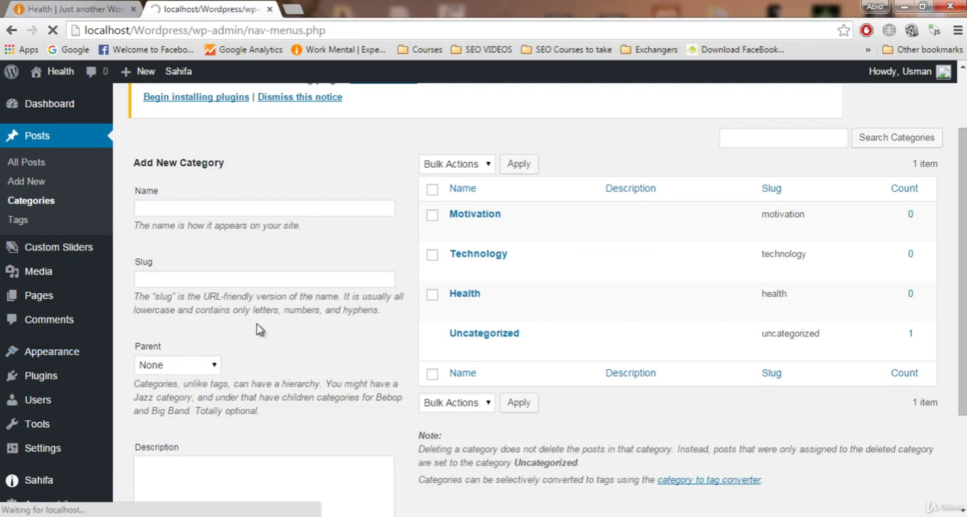
scroll(283, 247, down, 3)
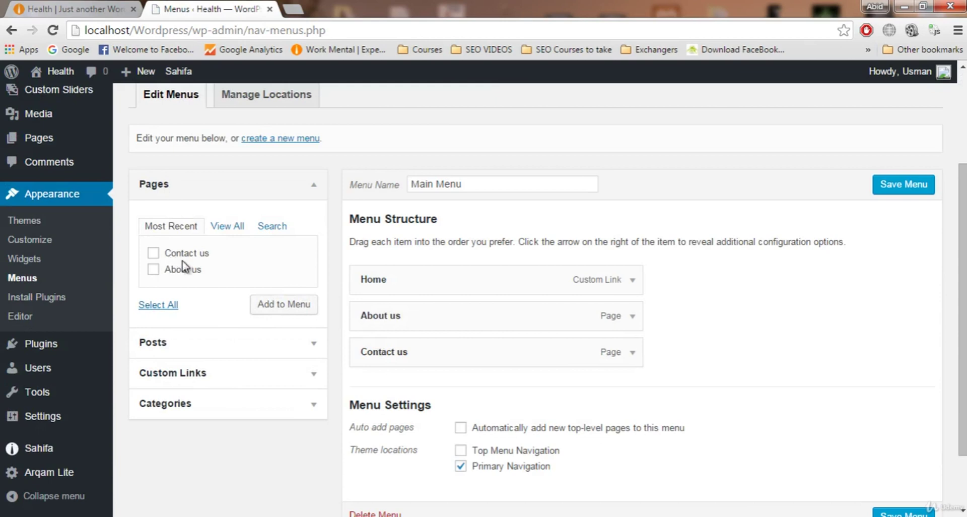
Step: Examine which pages, posts and custom links can be added to the menu, comparing with the live site's navigation bar
click(236, 225)
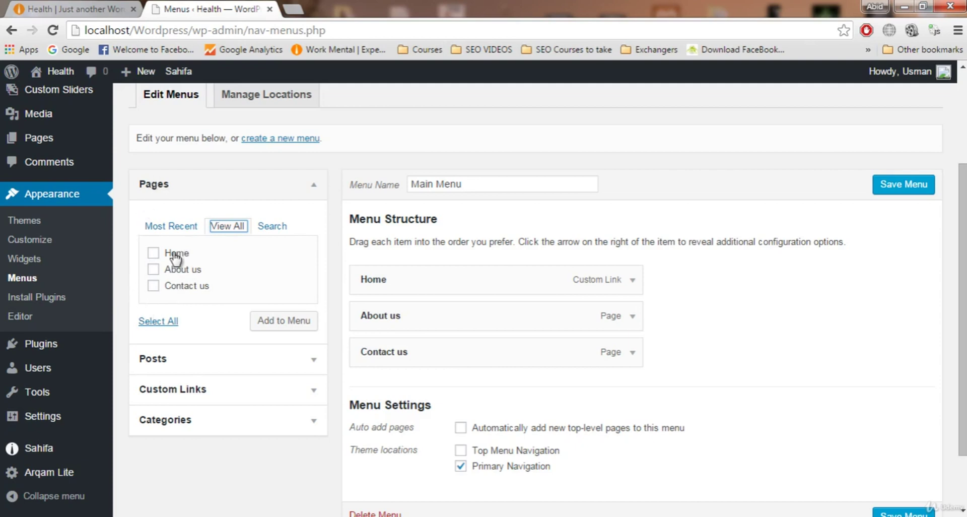
click(174, 359)
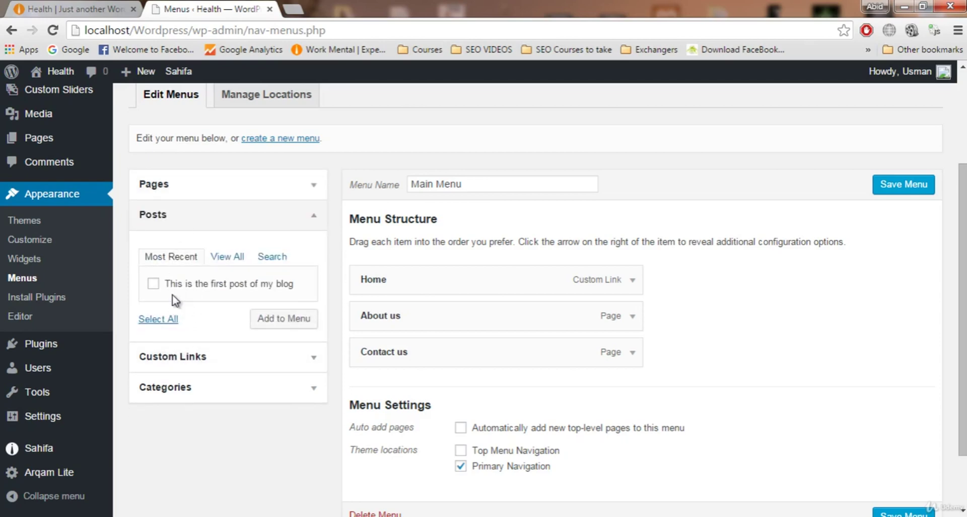
click(76, 9)
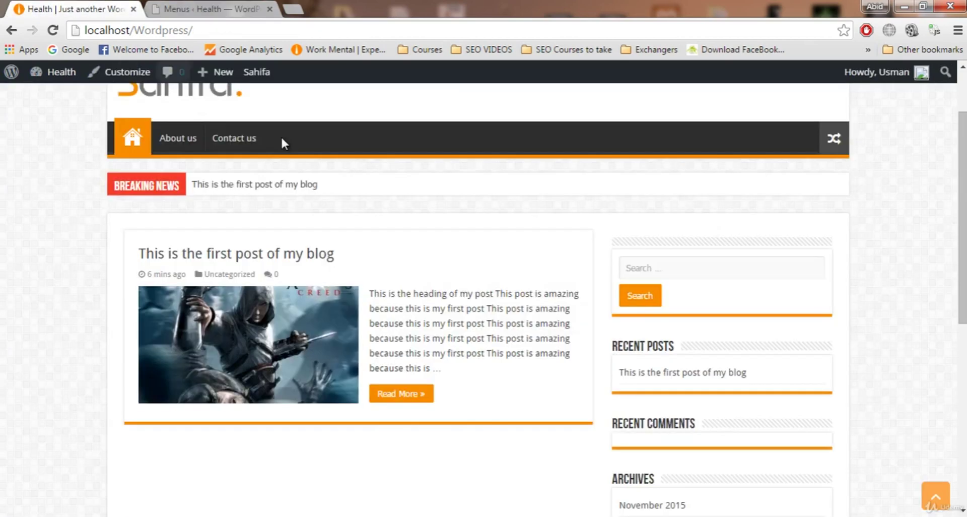
click(221, 5)
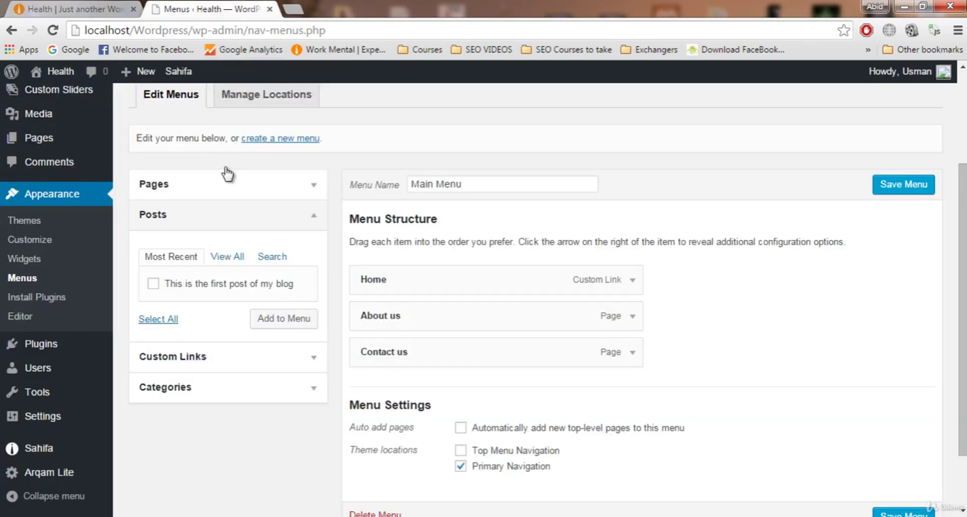
click(177, 354)
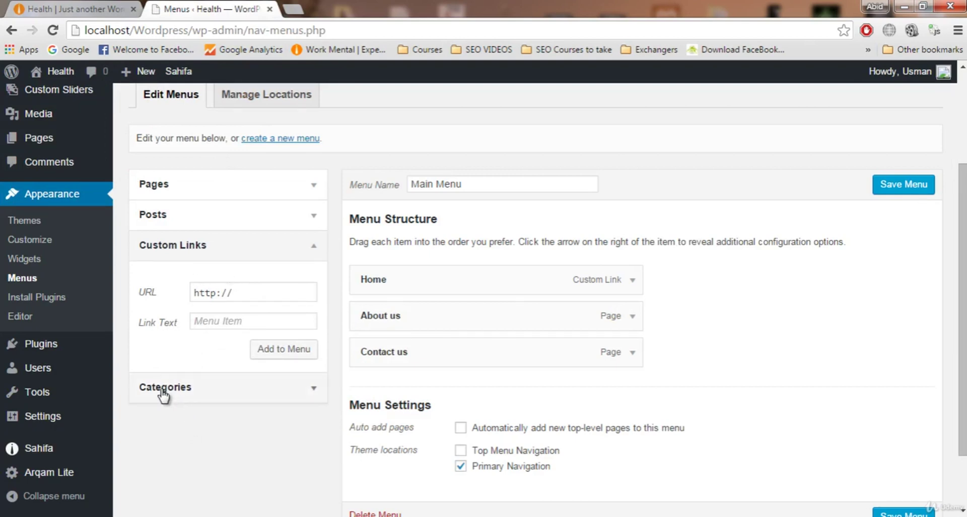
Step: List all categories and add Health, Motivation and Technology to the Main Menu
click(190, 388)
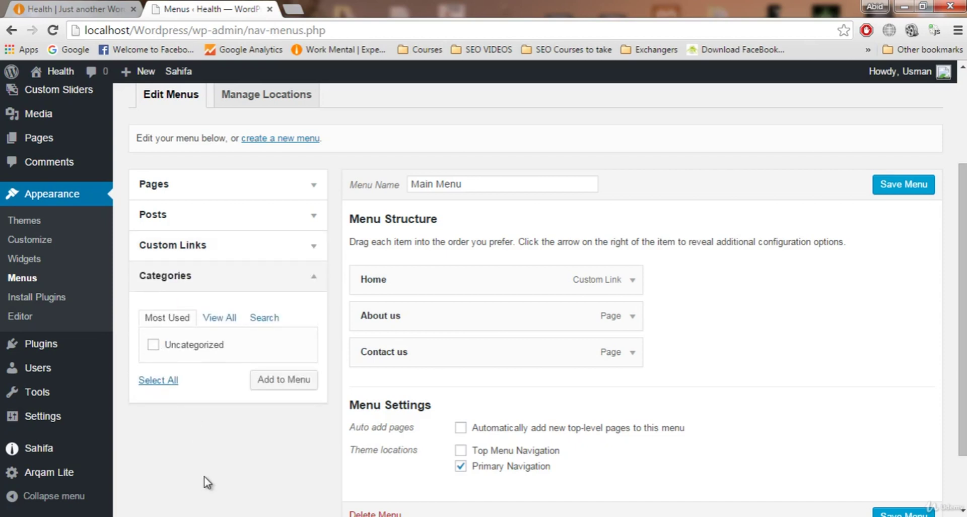
click(225, 321)
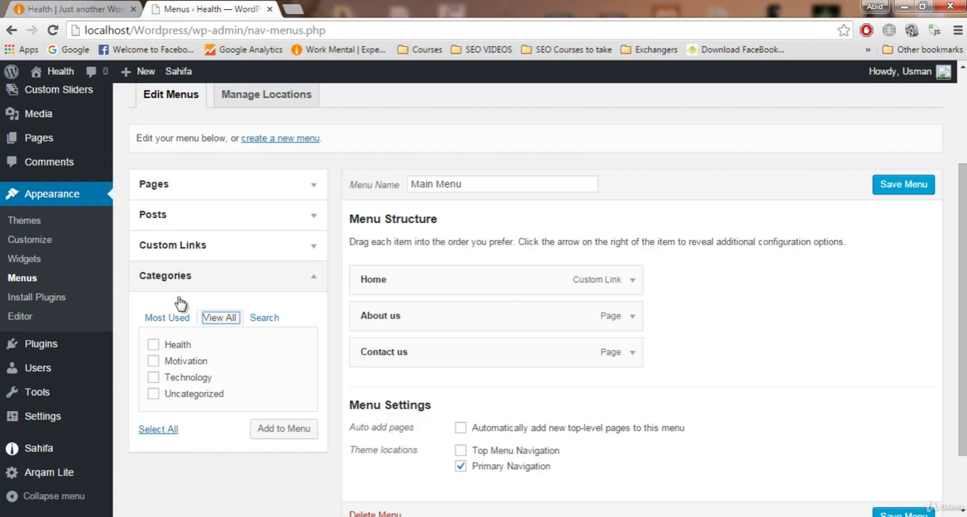
click(96, 8)
click(153, 344)
click(153, 360)
click(153, 377)
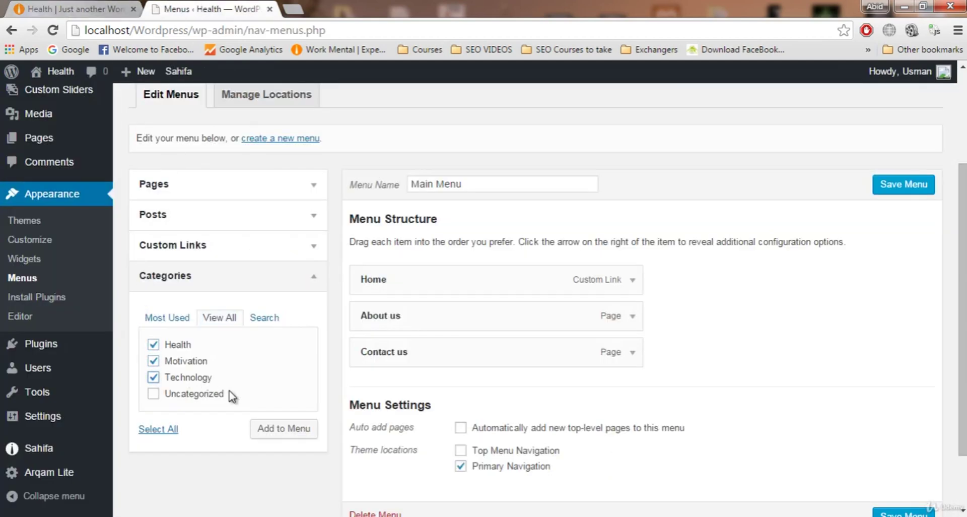
click(261, 426)
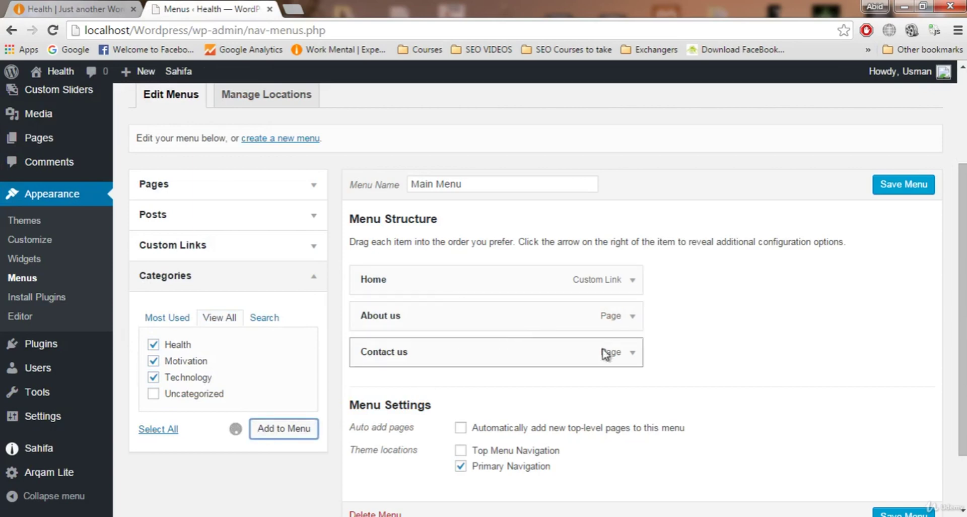
Step: Reorder the Main Menu as Home, Health, Technology, Motivation, About us, Contact us, and save it
scroll(564, 309, down, 1)
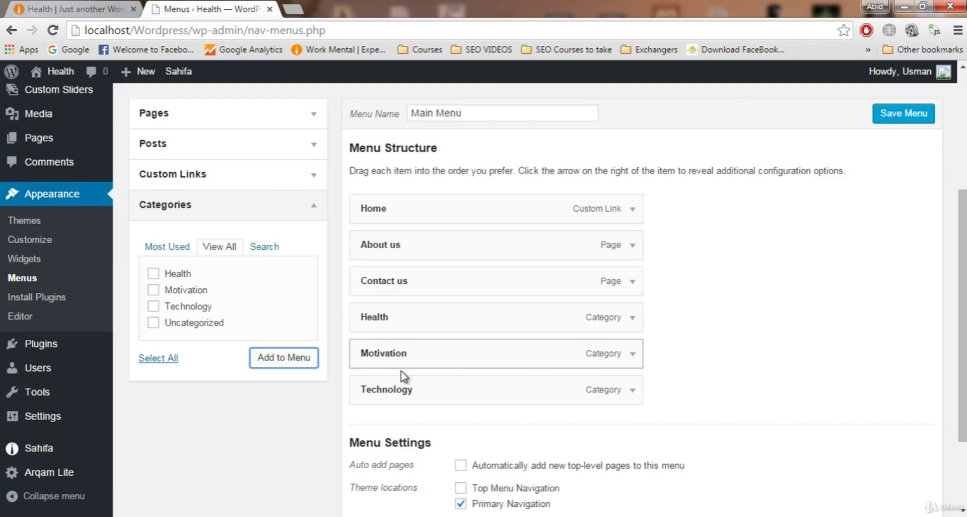
drag(396, 247, 405, 416)
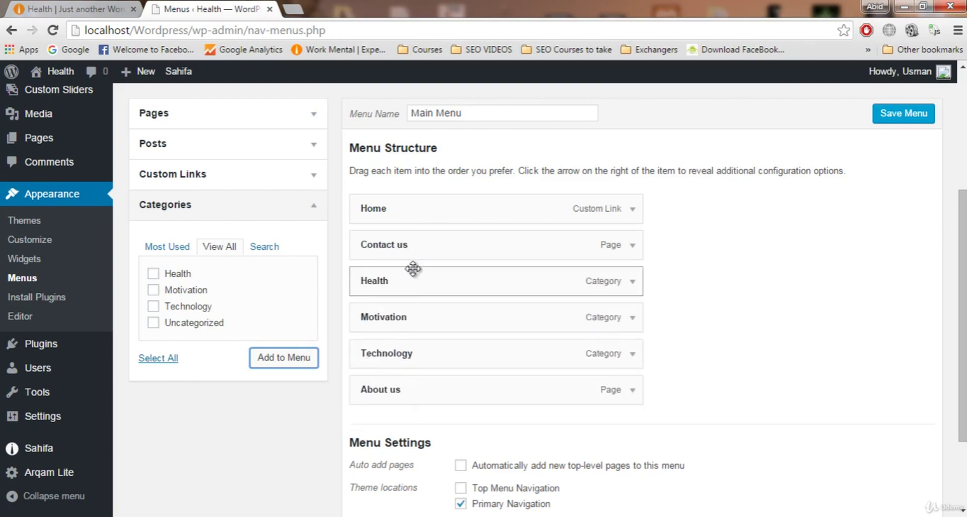
drag(402, 244, 396, 408)
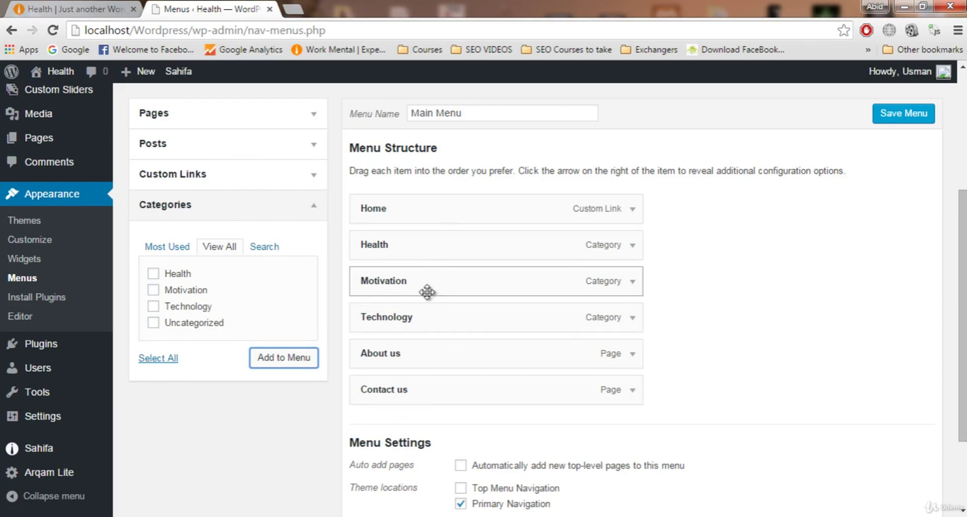
drag(427, 293, 428, 318)
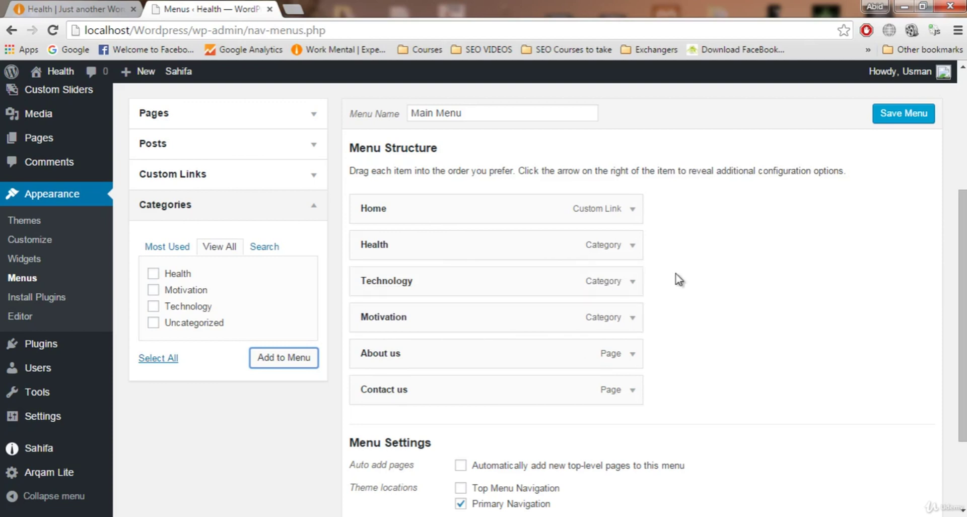
click(890, 121)
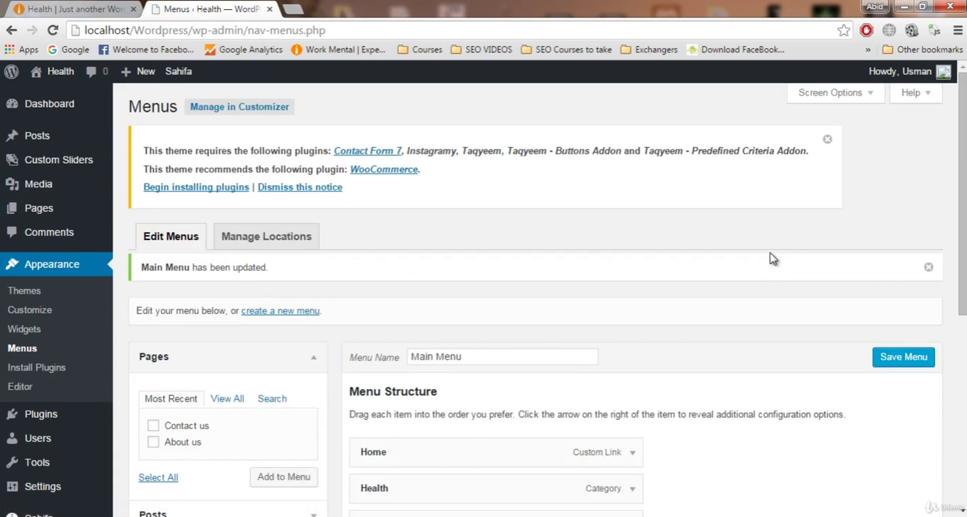
Step: Reload the live site's home page and check the updated navigation bar
scroll(770, 257, down, 4)
scroll(249, 184, up, 3)
click(47, 6)
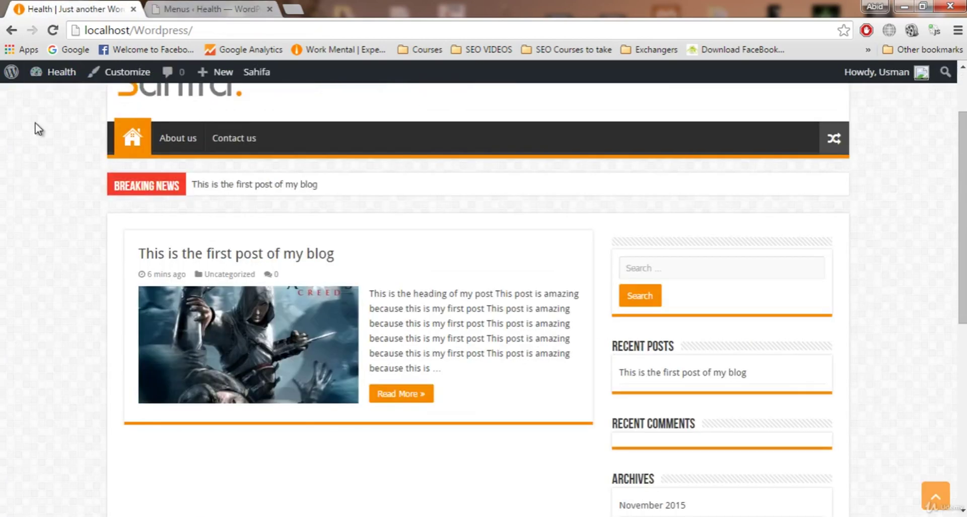
key(F5)
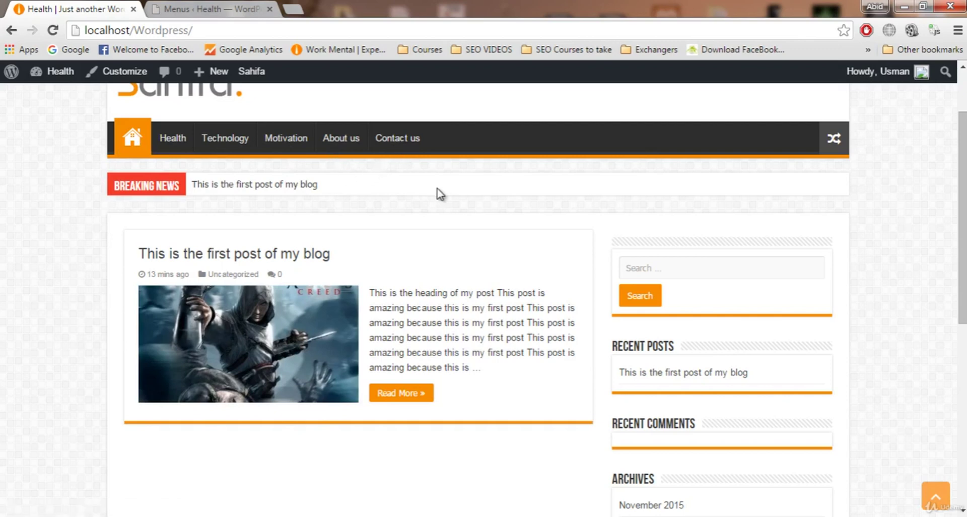
scroll(2, 291, up, 2)
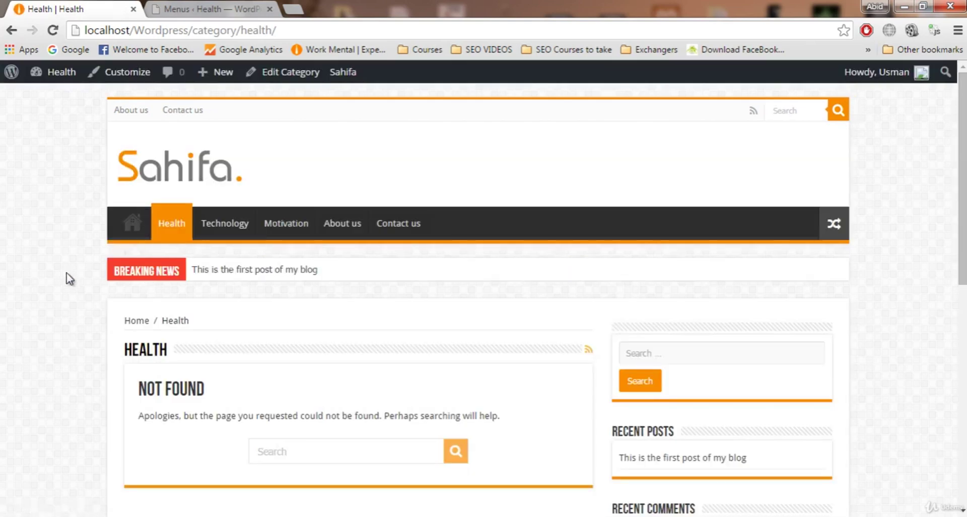
Step: Review the Health category page on the live site and return to the home page
scroll(61, 287, down, 2)
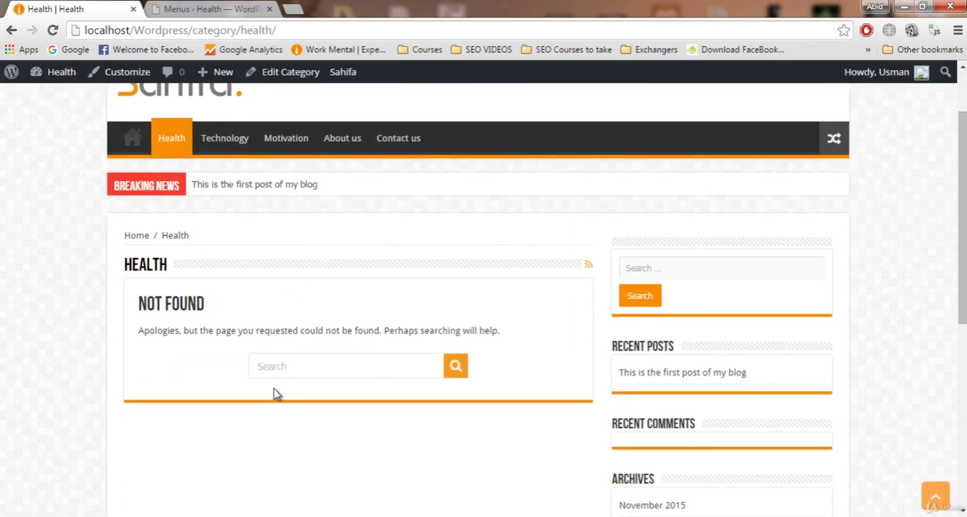
scroll(272, 393, up, 2)
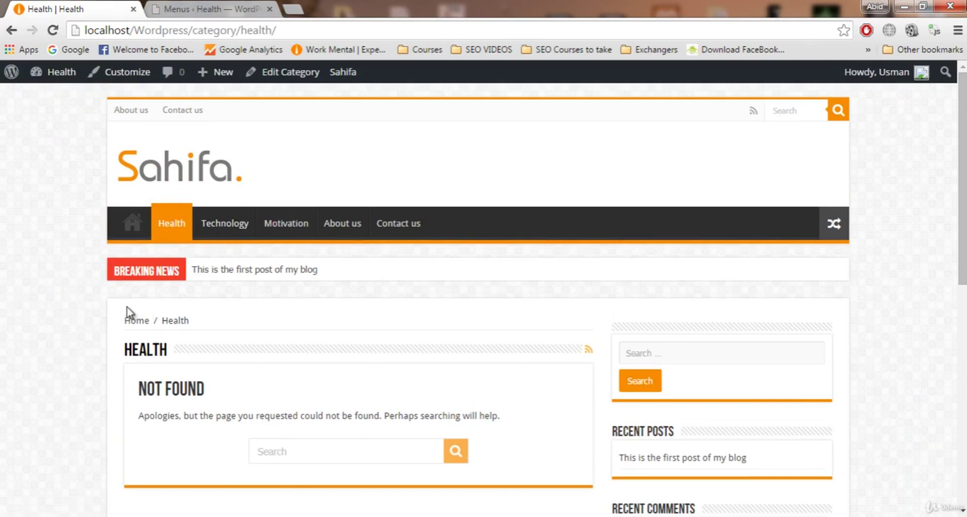
scroll(128, 315, down, 2)
scroll(183, 313, up, 2)
click(126, 225)
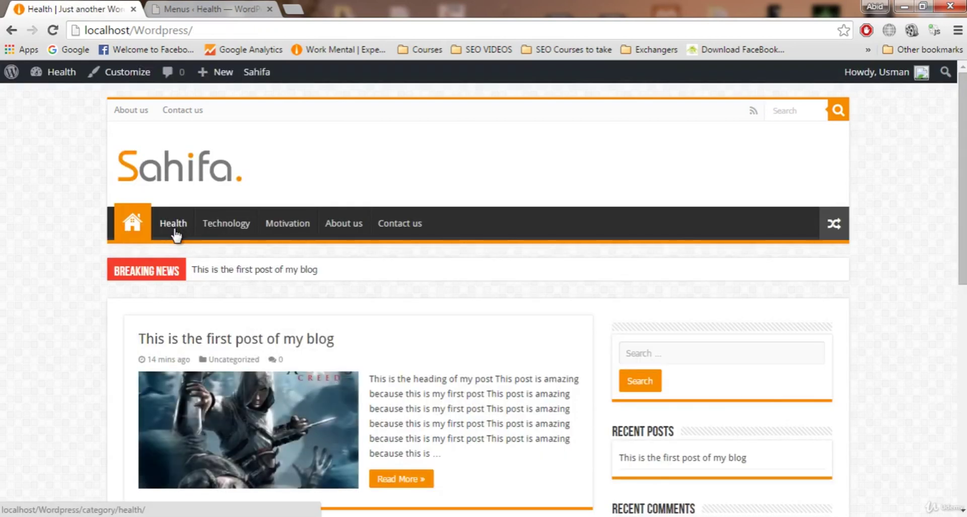
Step: Return to the WordPress admin and open the form for a new post
click(212, 9)
mouse_move(17, 119)
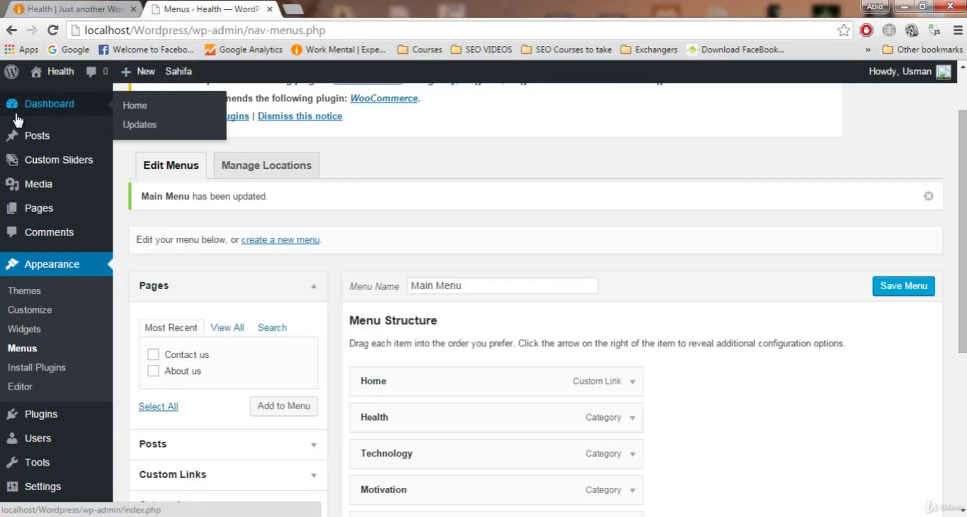
mouse_move(37, 133)
click(153, 160)
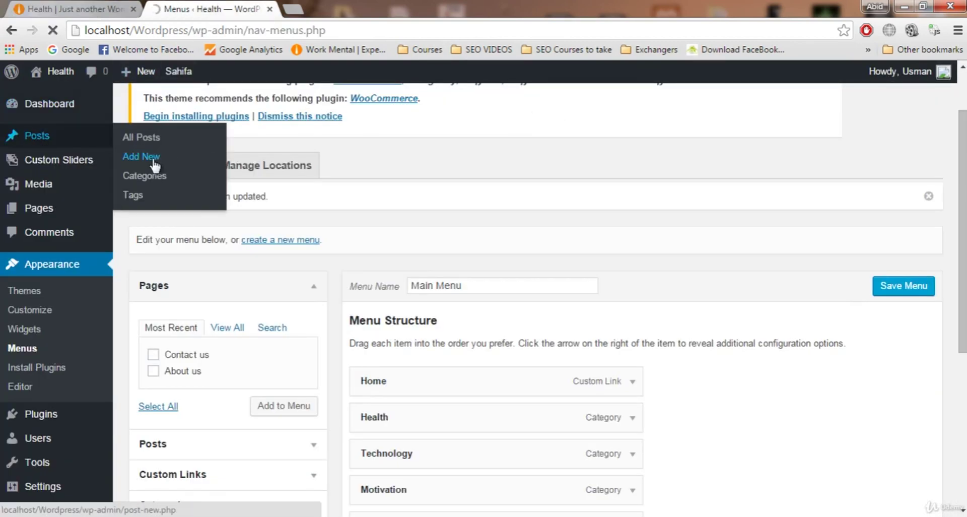
click(30, 182)
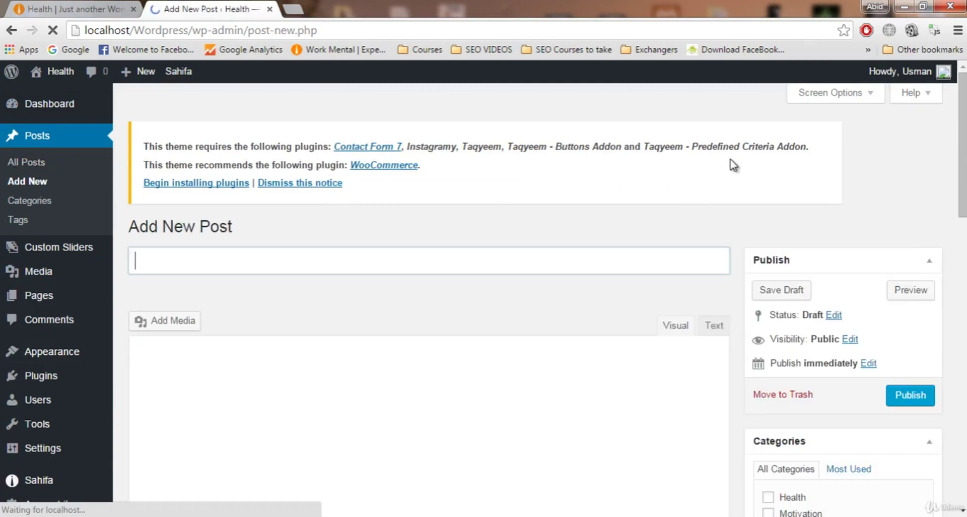
Step: Examine the new post form, including its category list and publishing options, and compare with the live site's navigation bar
scroll(741, 275, down, 1)
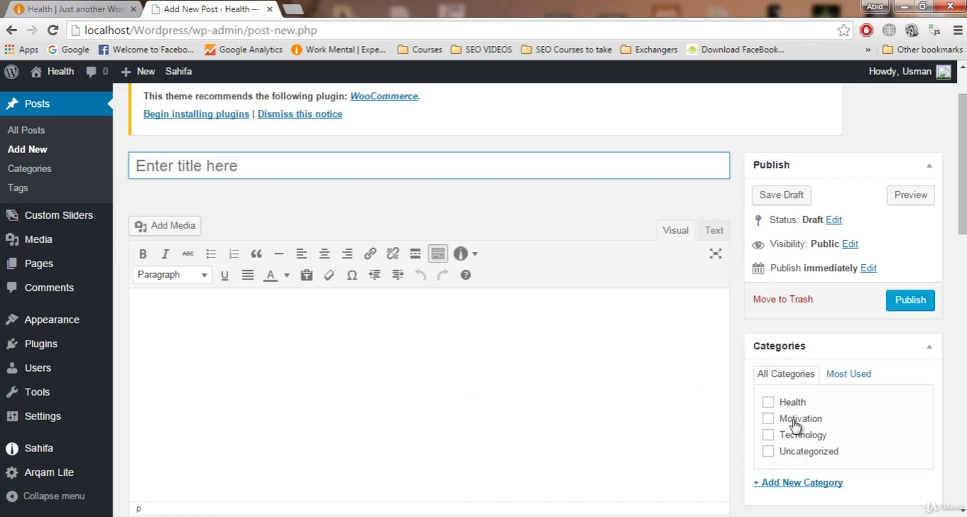
scroll(674, 182, up, 2)
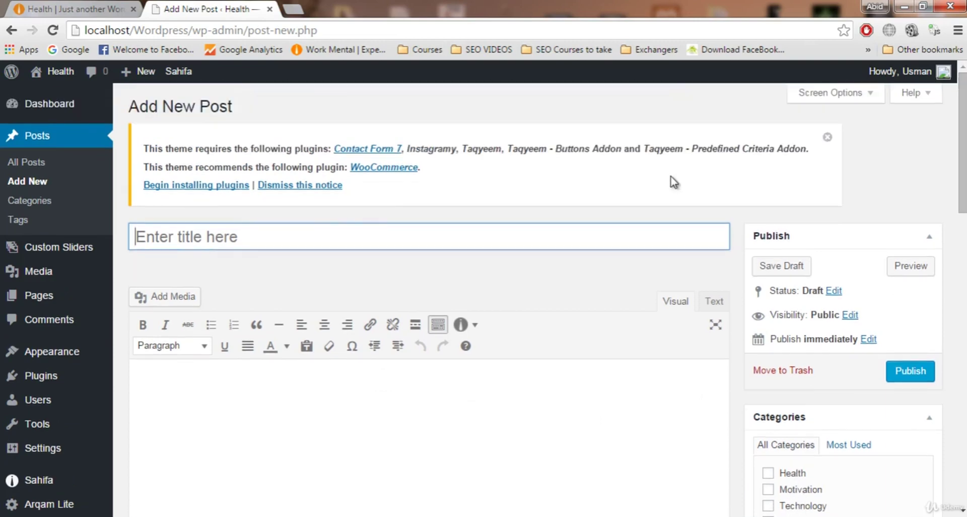
scroll(312, 242, down, 5)
scroll(296, 285, up, 2)
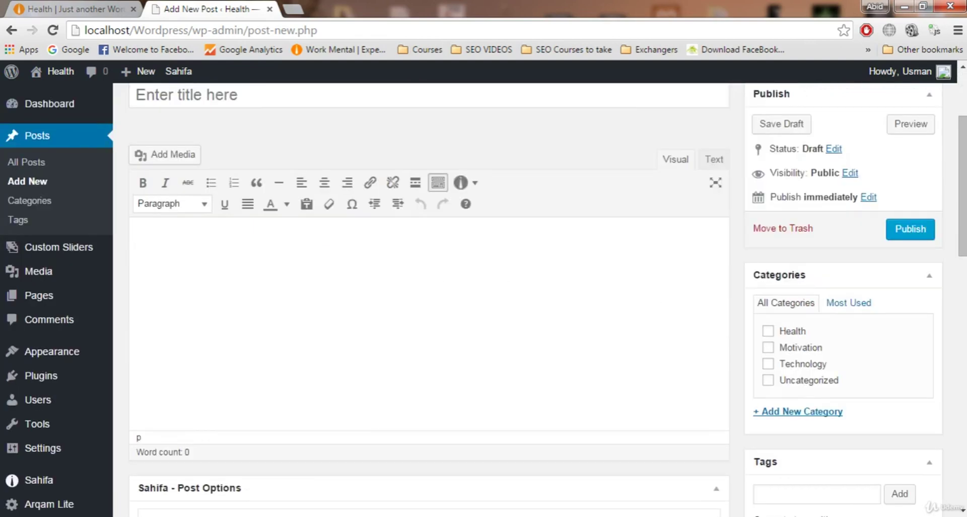
scroll(826, 426, down, 11)
scroll(779, 375, up, 7)
scroll(771, 363, up, 3)
scroll(788, 335, up, 2)
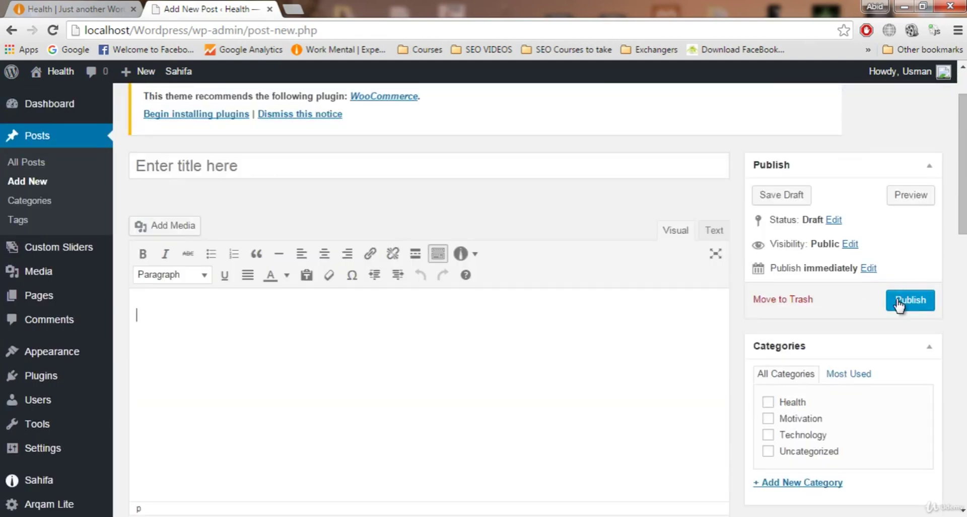
click(97, 7)
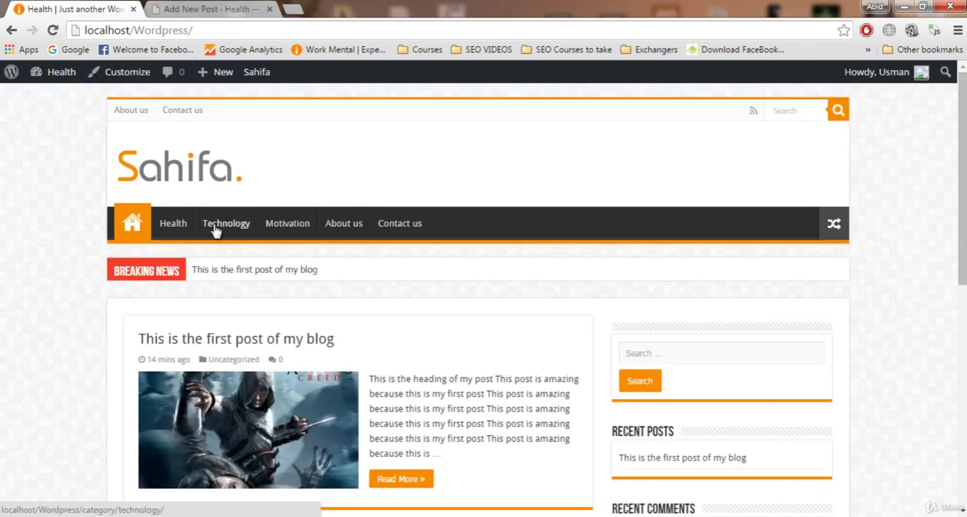
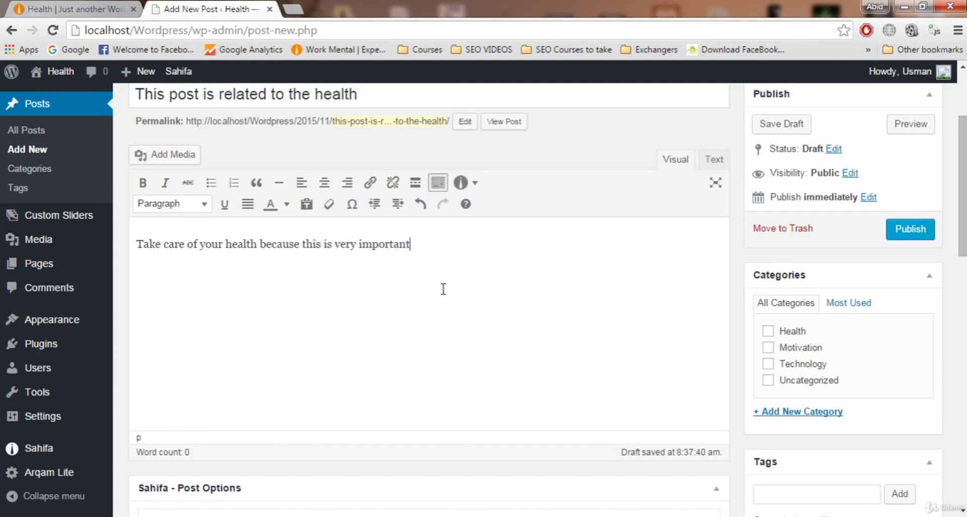
Step: Fill the post body by repeating the sentence "Take care of your health because this is very important" eleven times in total
key(ctrl+a)
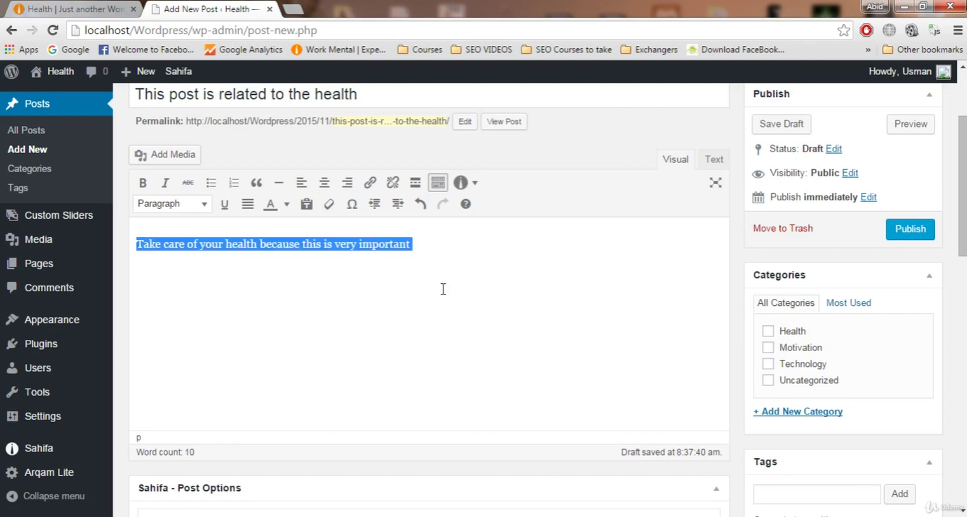
key(ctrl+c)
key(ctrl+v)
key(ctrl+v)
key(ctrl+v)
key(ctrl+v)
key(ctrl+v)
key(ctrl+v)
key(ctrl+v)
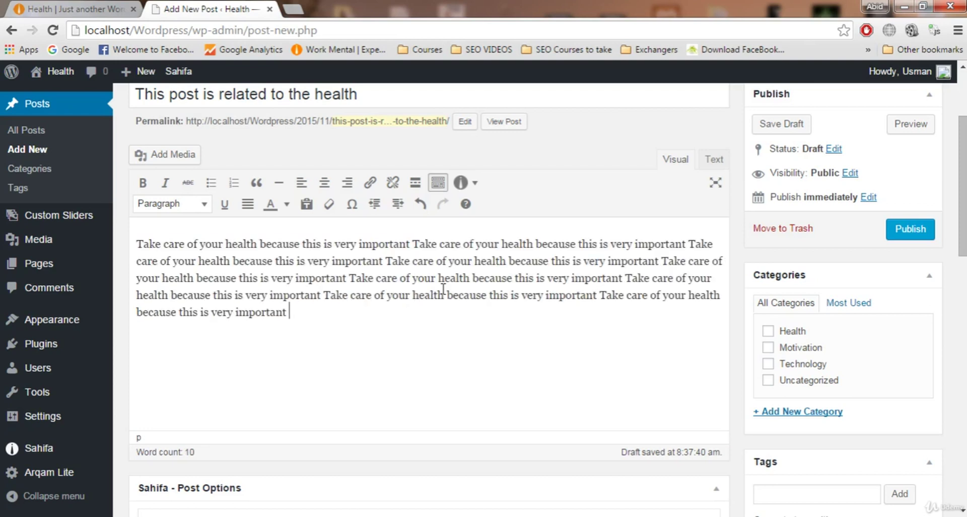
key(ctrl+v)
key(ctrl+v)
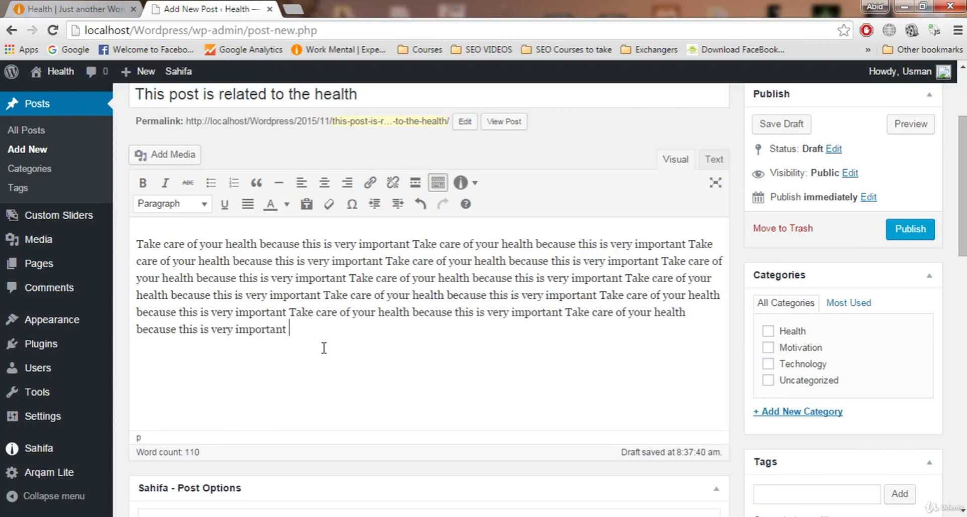
Step: Justify the whole body text of the health post
drag(289, 329, 134, 240)
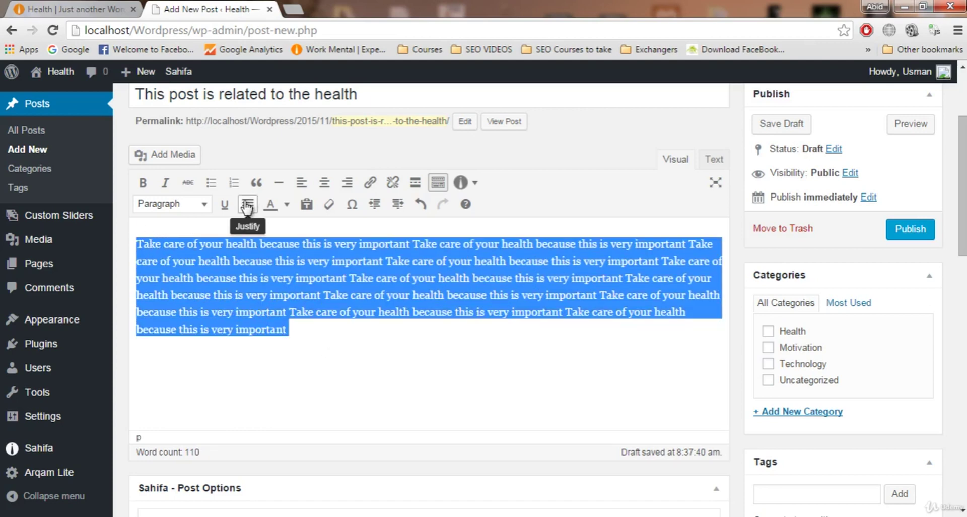
click(369, 334)
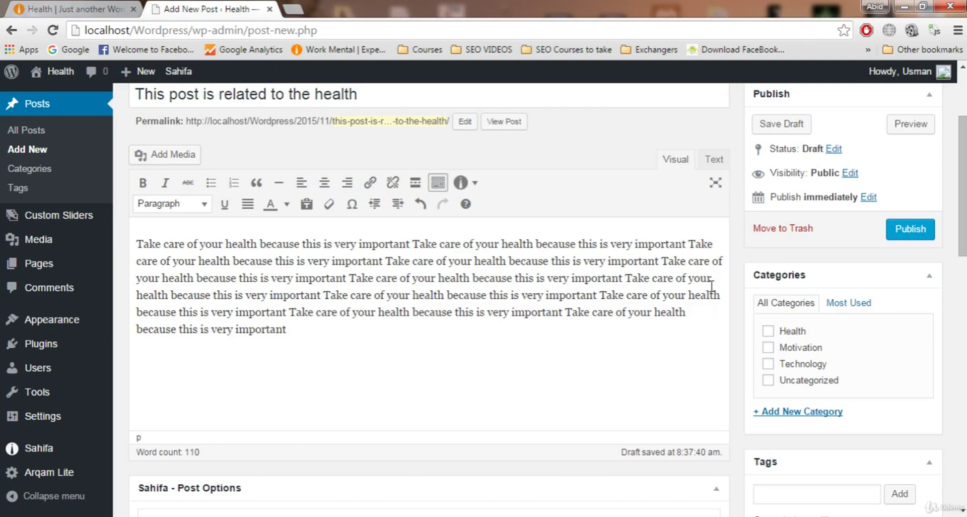
drag(286, 312, 38, 222)
click(339, 340)
key(ctrl+a)
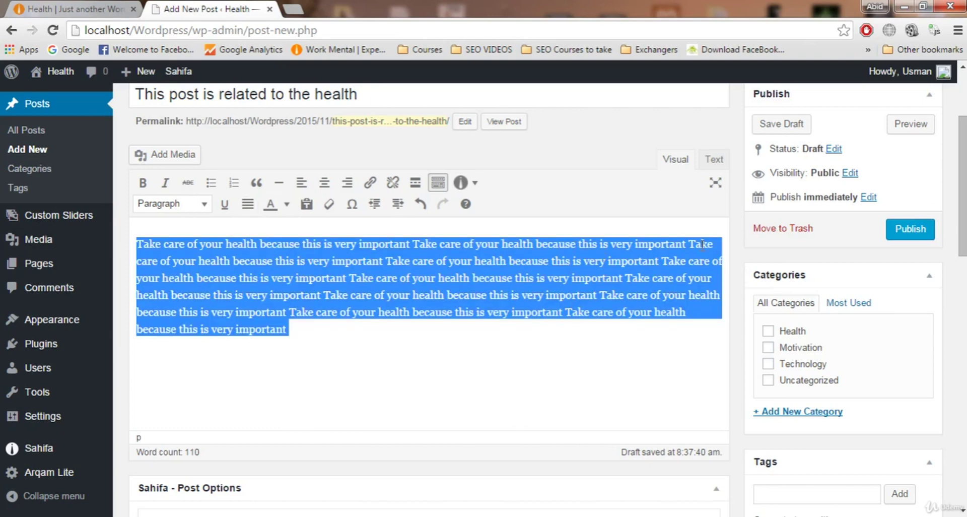
click(248, 204)
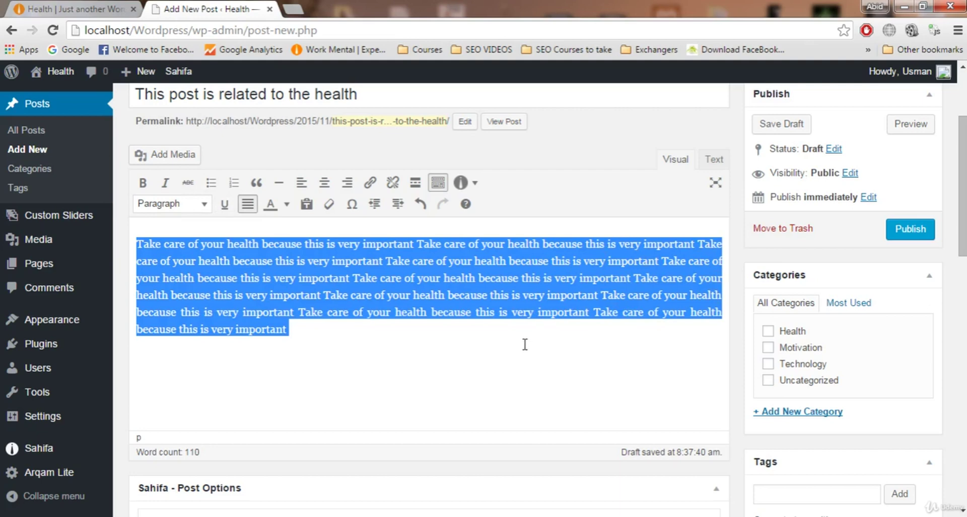
click(576, 339)
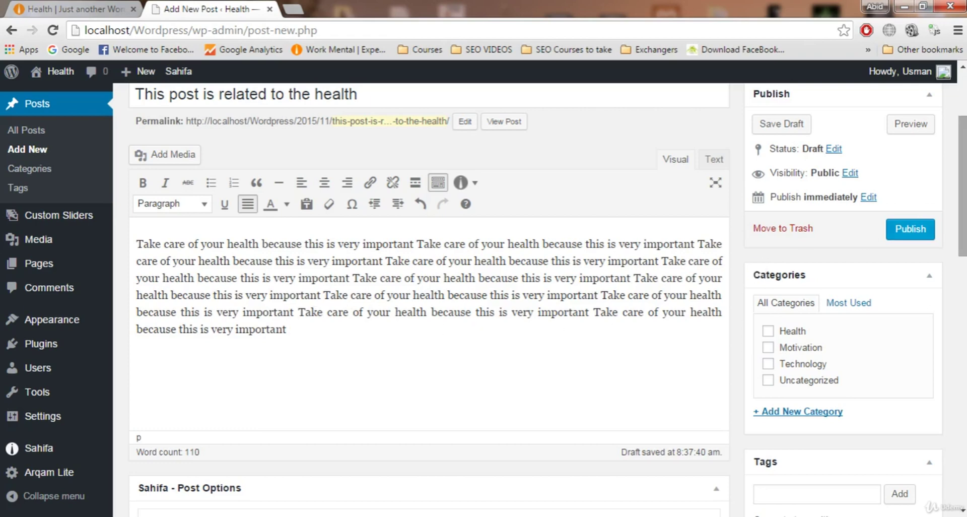
Step: Assign the post to the Health category
scroll(475, 331, up, 1)
scroll(493, 292, down, 2)
scroll(494, 291, up, 3)
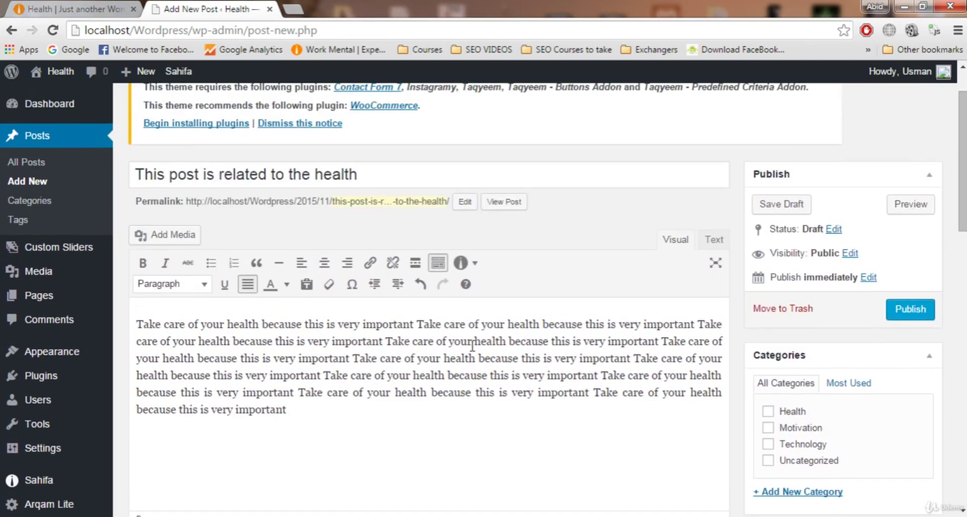
scroll(473, 346, down, 1)
click(768, 340)
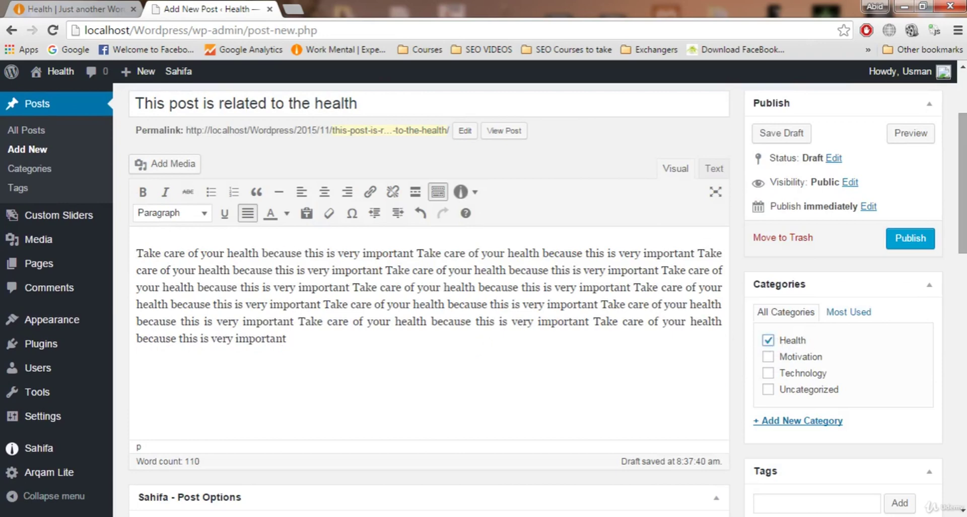
Step: Upload the picture f from the Wallpapers folder on drive D and set it as the health post's featured image
scroll(894, 282, up, 1)
scroll(484, 300, up, 1)
mouse_move(963, 230)
mouse_down()
mouse_move(952, 432)
mouse_move(960, 241)
mouse_up()
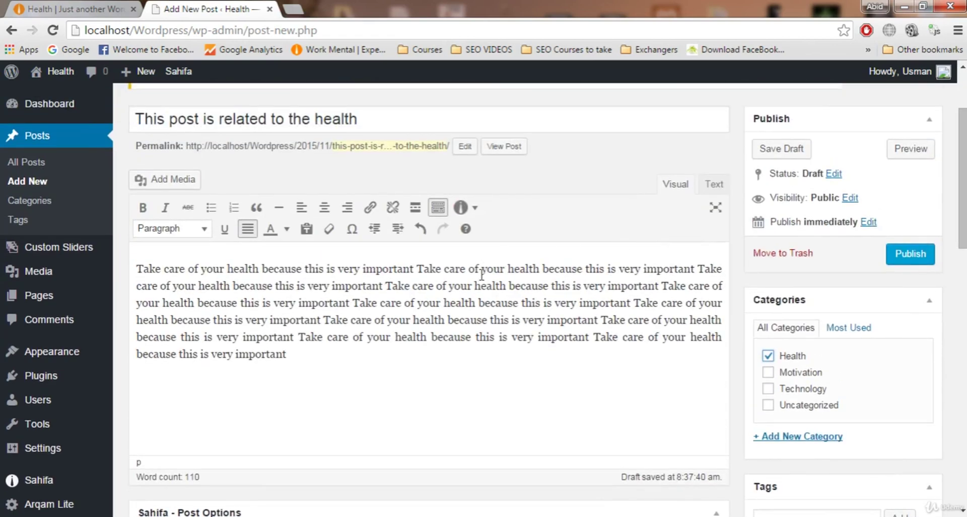
click(962, 324)
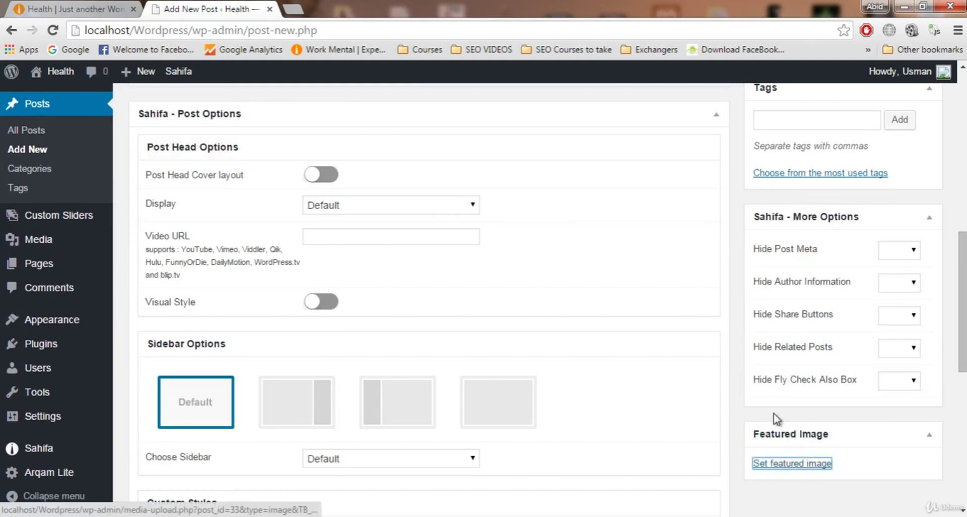
click(808, 465)
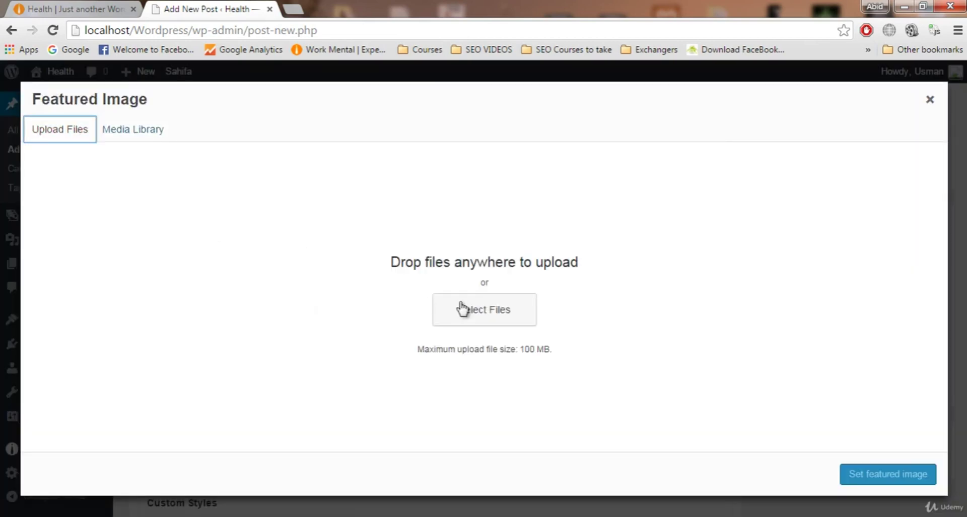
click(499, 310)
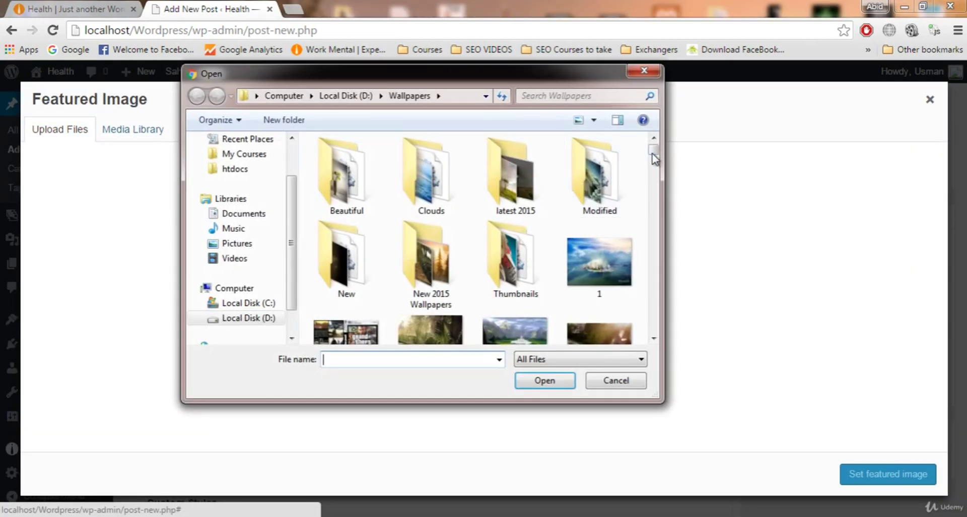
drag(653, 150, 650, 184)
click(346, 204)
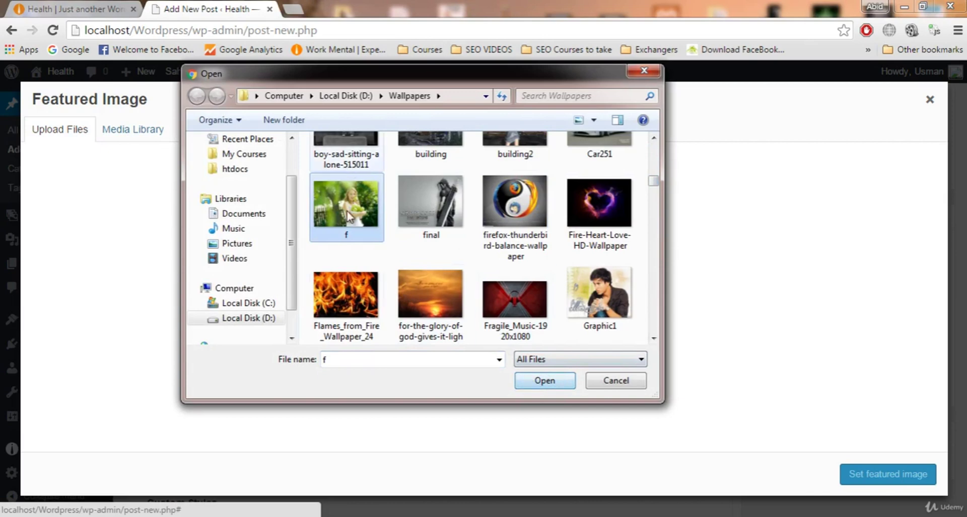
click(557, 385)
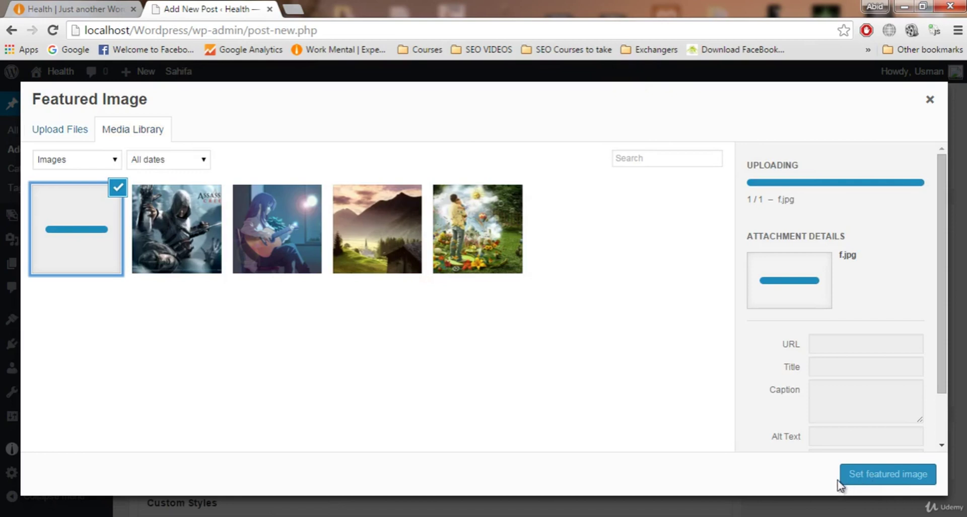
click(868, 485)
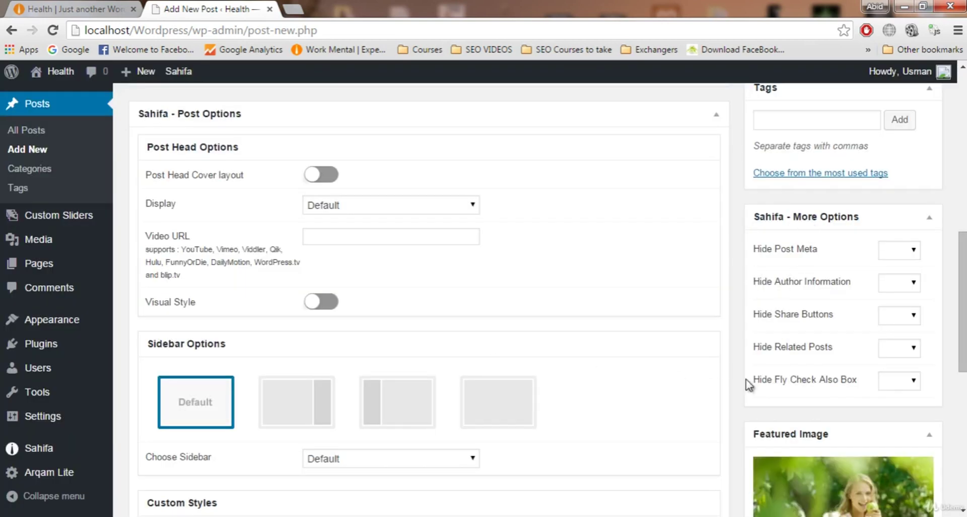
Step: Examine the health post's Sahifa options, including the head, sidebar, custom styles and ads settings, along with its featured image
scroll(745, 340, down, 3)
scroll(659, 318, up, 12)
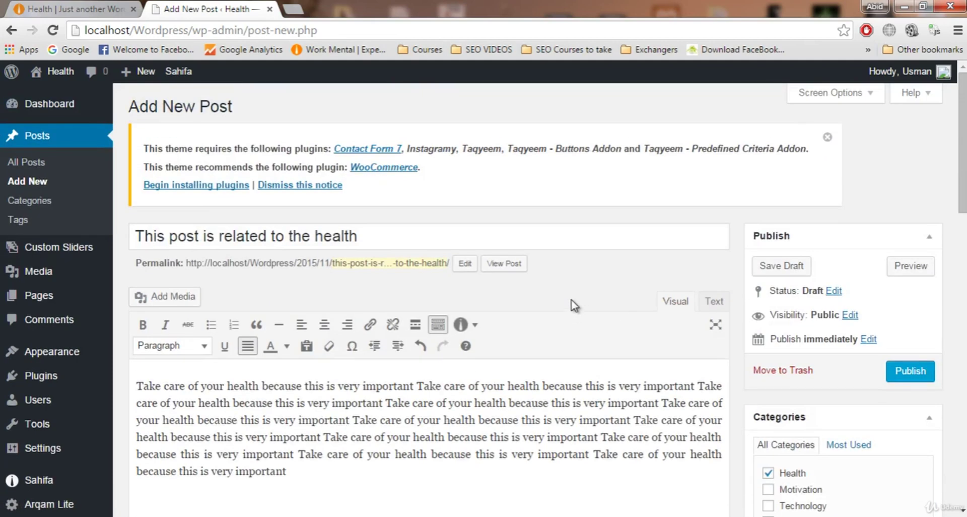
scroll(582, 298, down, 10)
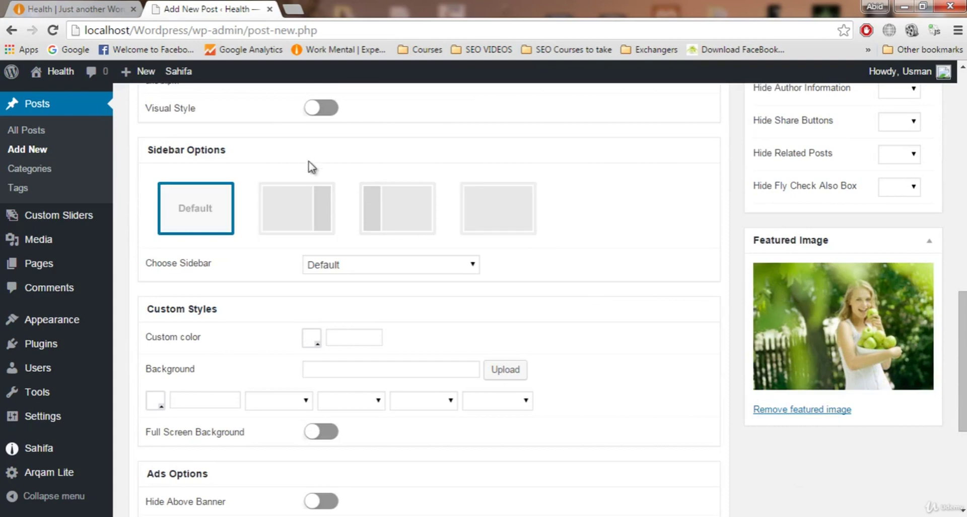
scroll(297, 192, down, 4)
scroll(283, 248, down, 1)
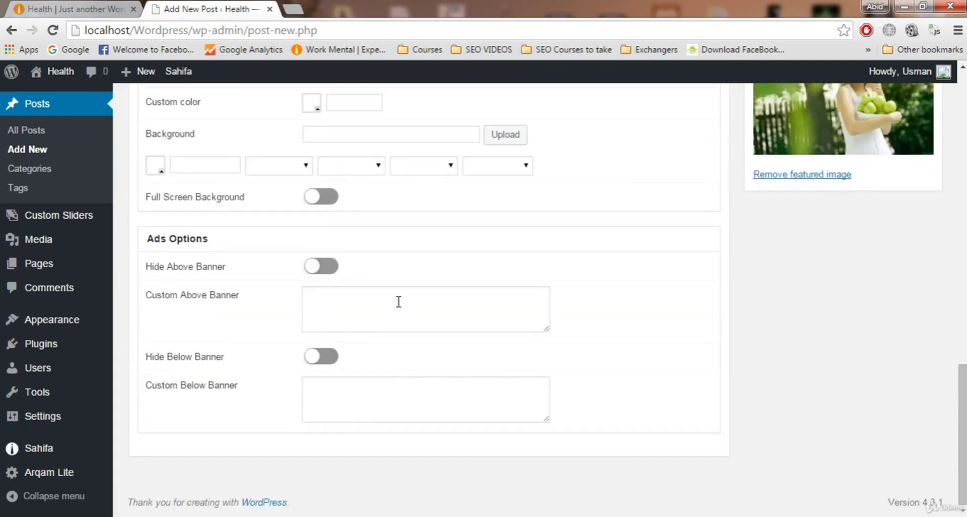
scroll(399, 301, up, 12)
scroll(400, 249, down, 3)
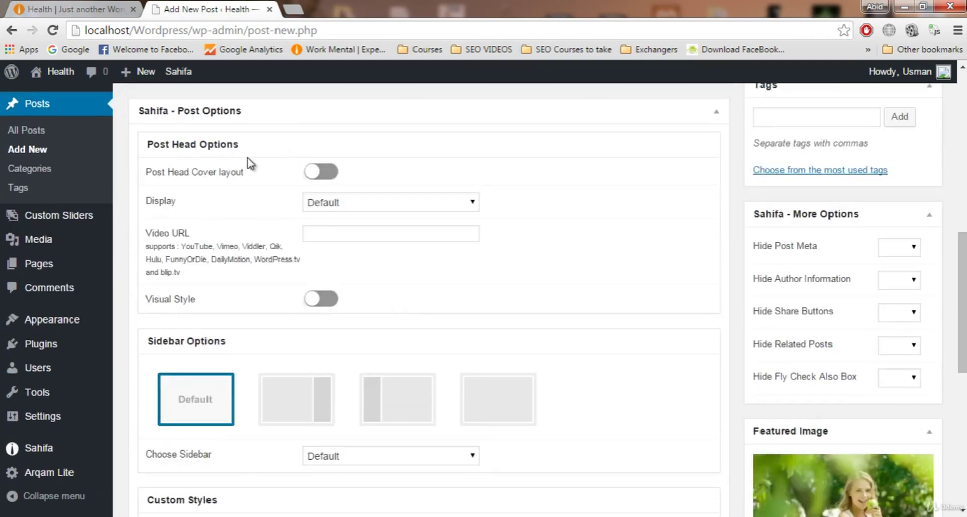
scroll(352, 346, down, 5)
scroll(438, 352, up, 1)
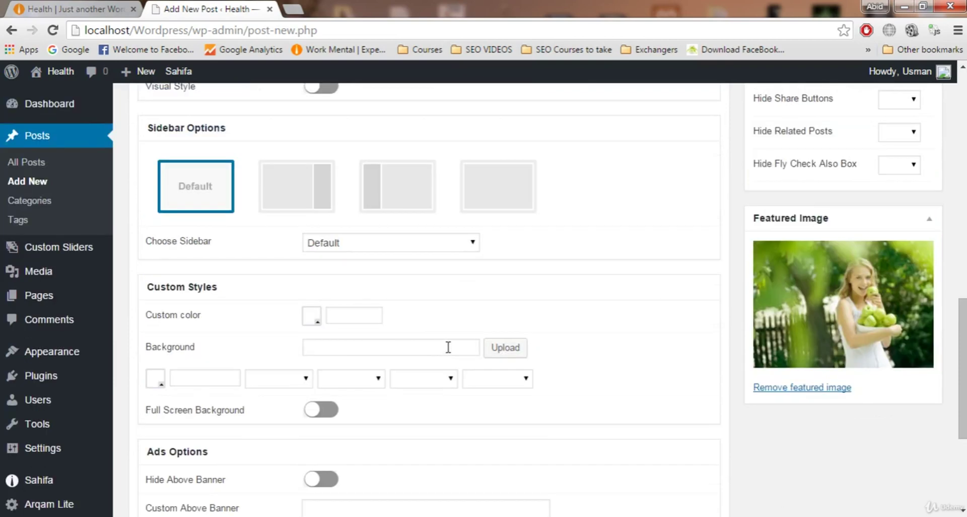
scroll(446, 348, down, 4)
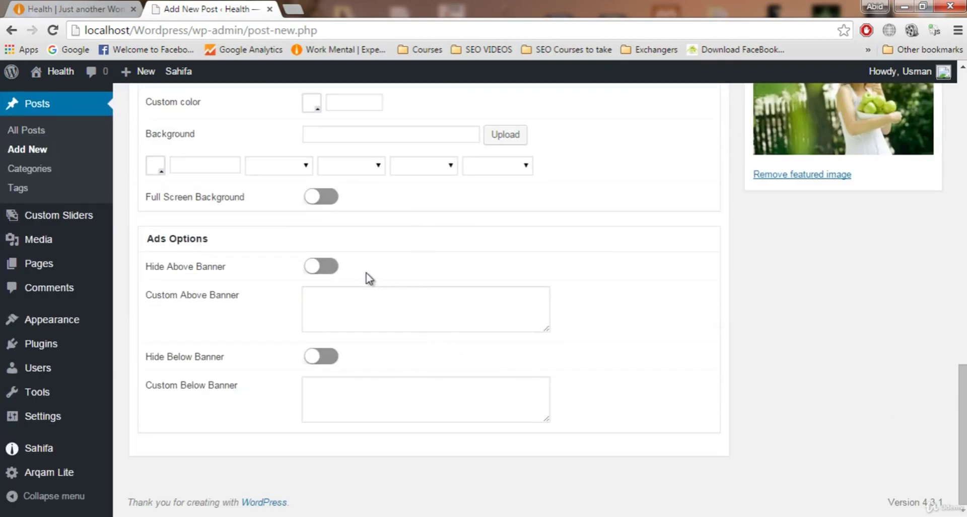
scroll(363, 275, up, 4)
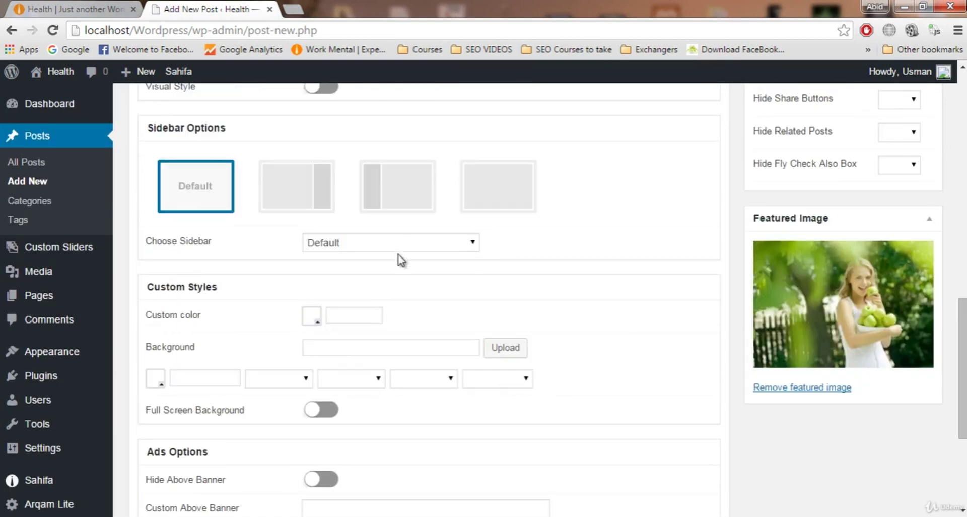
scroll(400, 258, up, 3)
Step: Publish the post "This post is related to the health"
scroll(530, 348, up, 10)
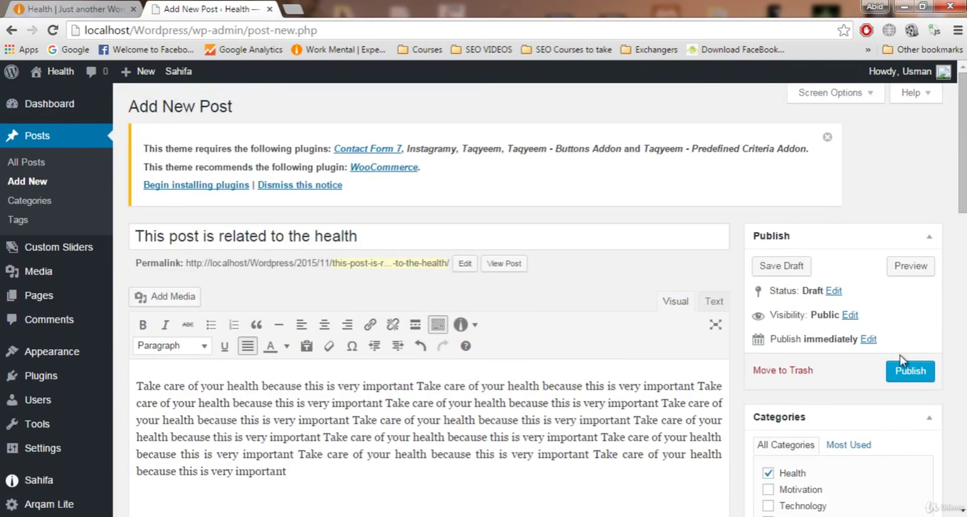
click(899, 373)
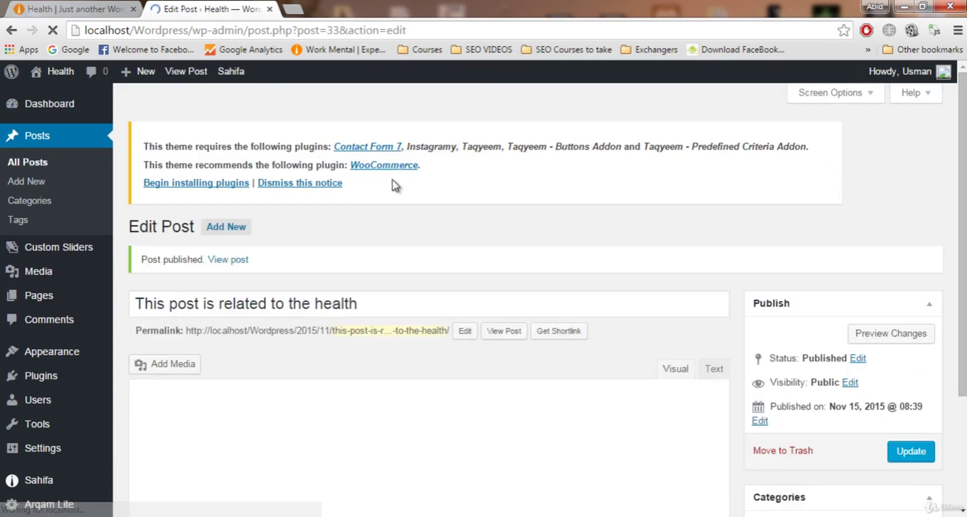
Step: Reload the live site's homepage and check how the health post is listed with its image, category and excerpt
click(20, 6)
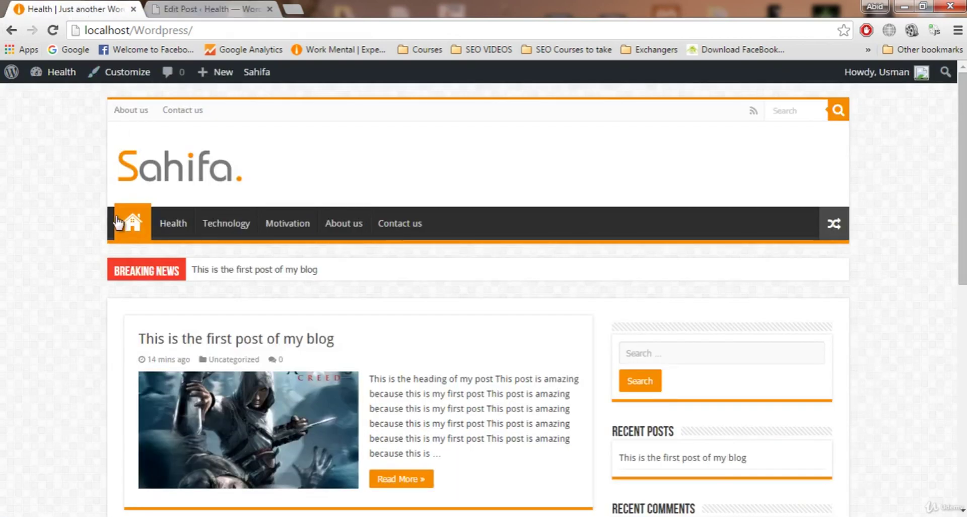
click(53, 30)
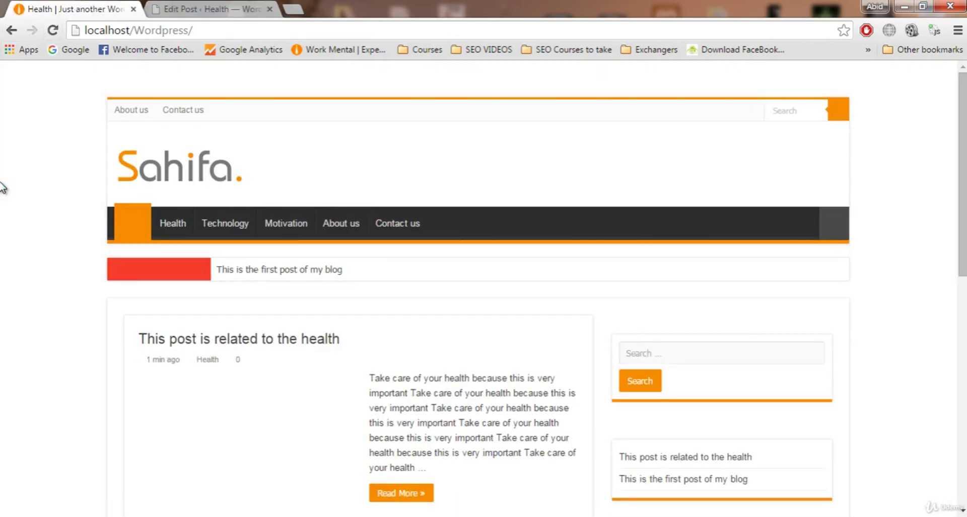
scroll(4, 202, down, 4)
scroll(3, 237, down, 2)
scroll(16, 239, up, 2)
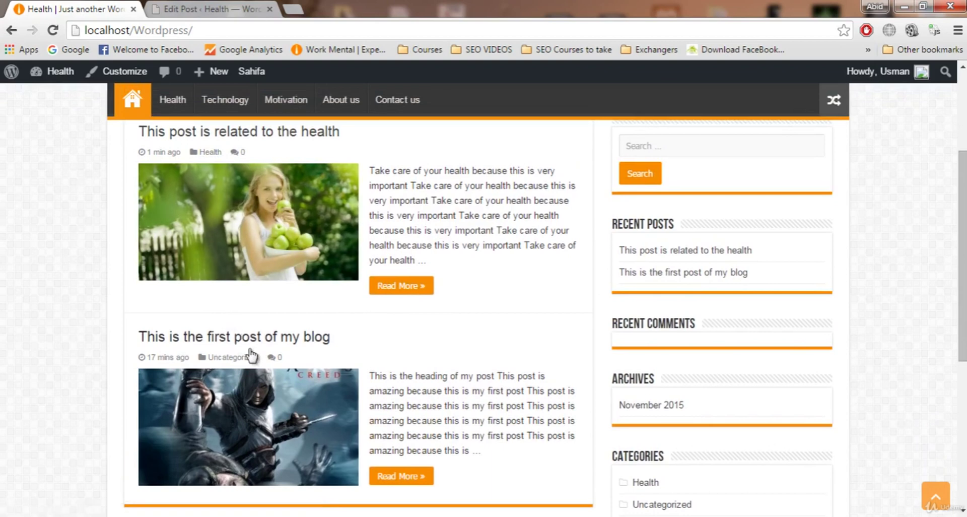
scroll(106, 354, up, 3)
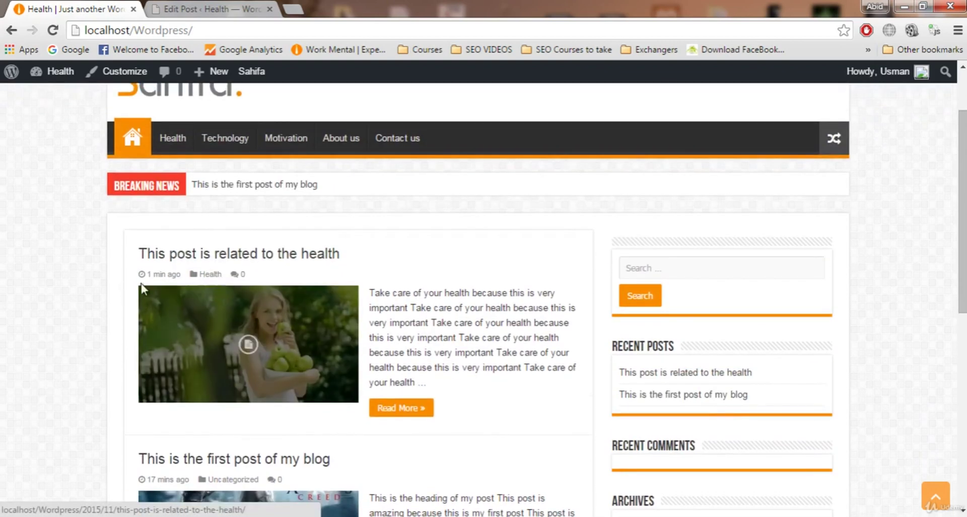
scroll(324, 319, down, 3)
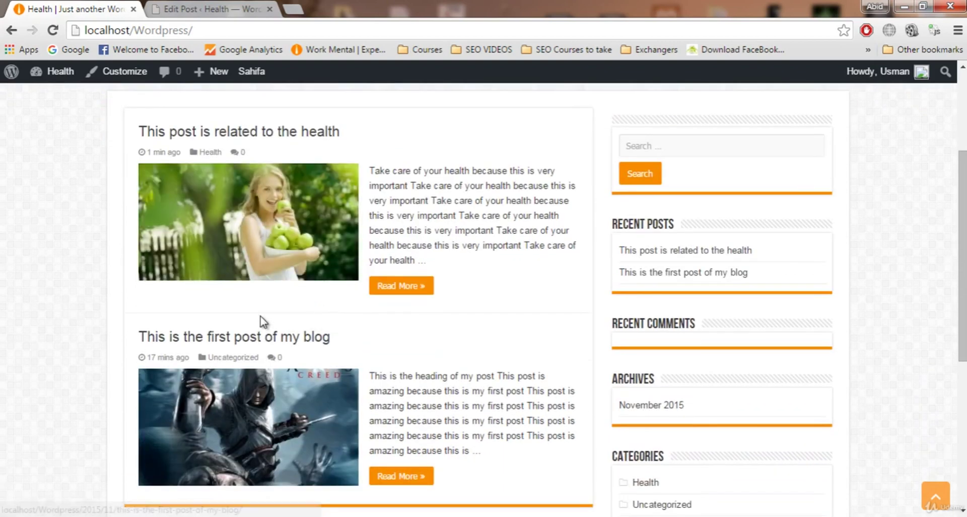
scroll(88, 312, up, 3)
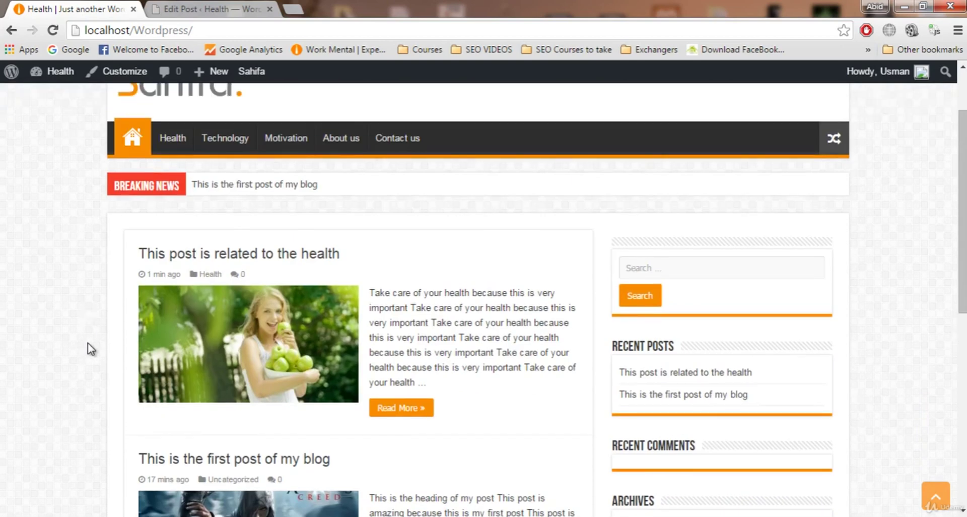
Step: View the health post's full page from its homepage thumbnail, and return to the homepage
click(314, 354)
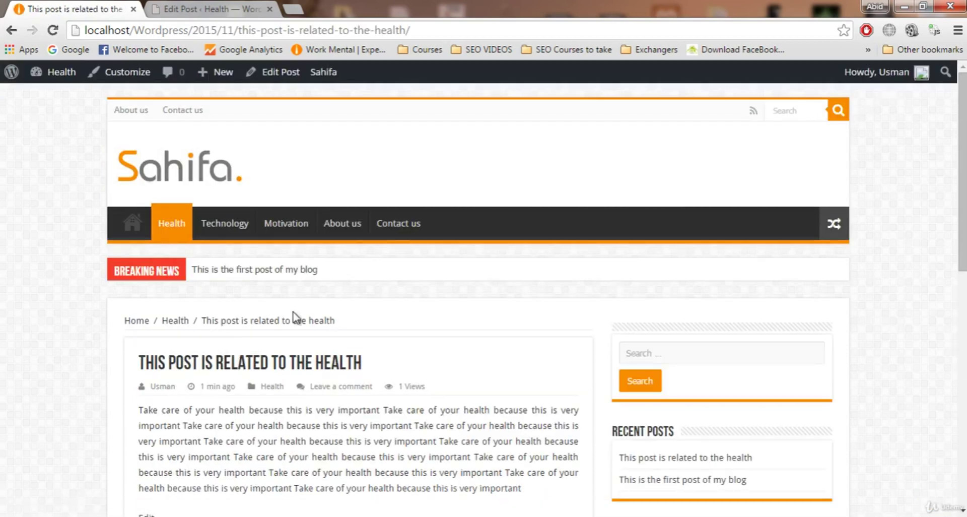
scroll(277, 320, down, 2)
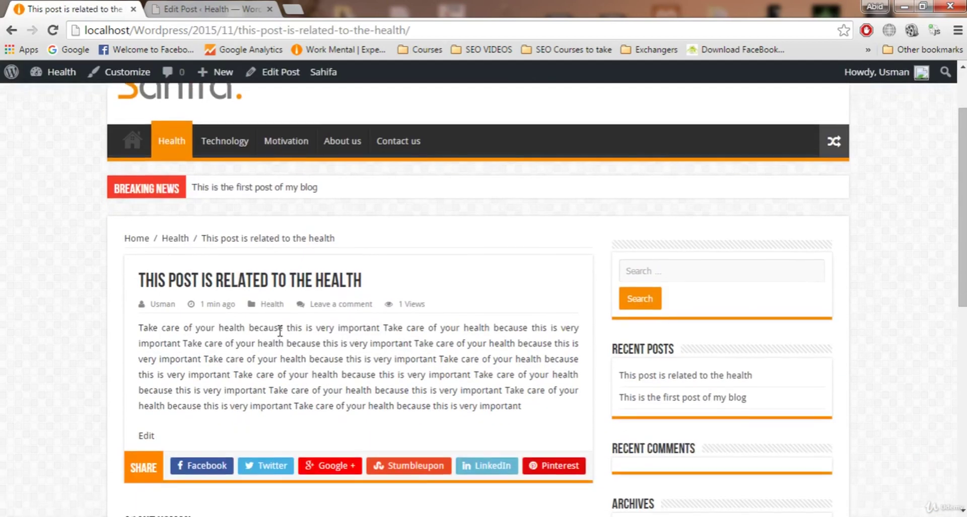
click(132, 137)
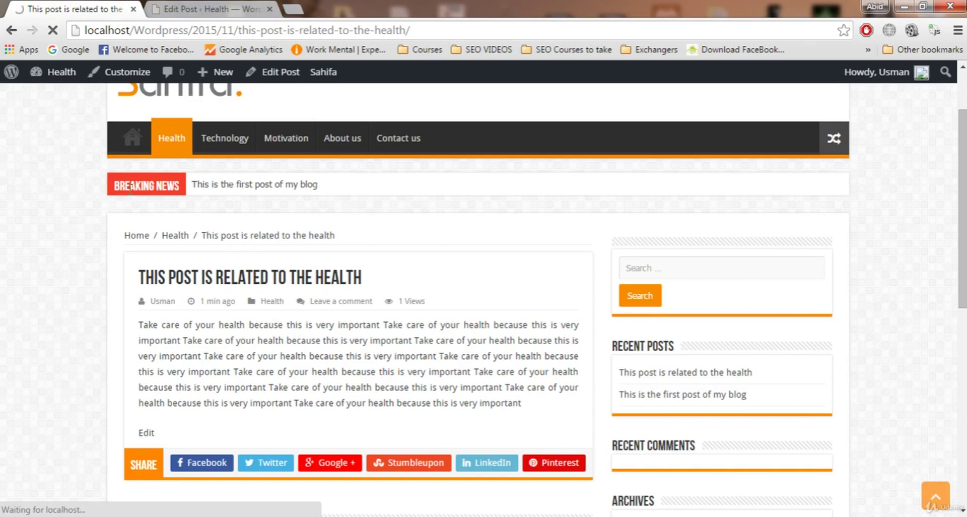
Step: Compare the two posts listed on the homepage with the category links in the site's navigation bar
scroll(87, 249, down, 2)
scroll(86, 248, up, 2)
scroll(125, 341, down, 3)
scroll(282, 284, up, 2)
scroll(280, 285, up, 1)
scroll(93, 296, down, 2)
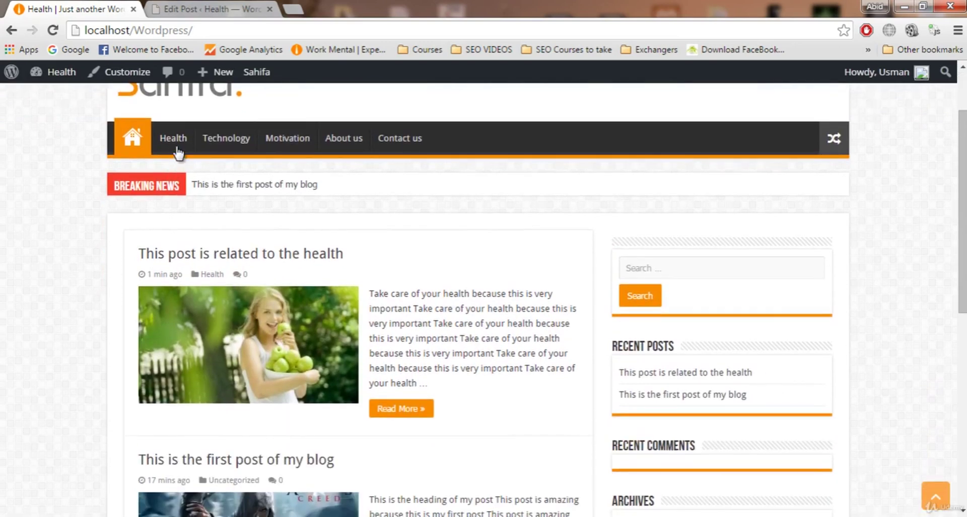
scroll(79, 231, down, 3)
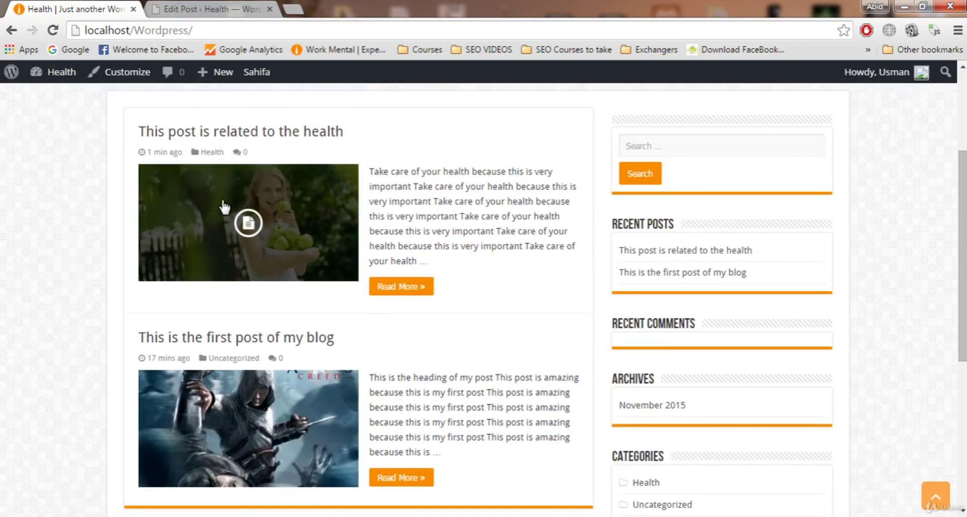
scroll(144, 194, up, 3)
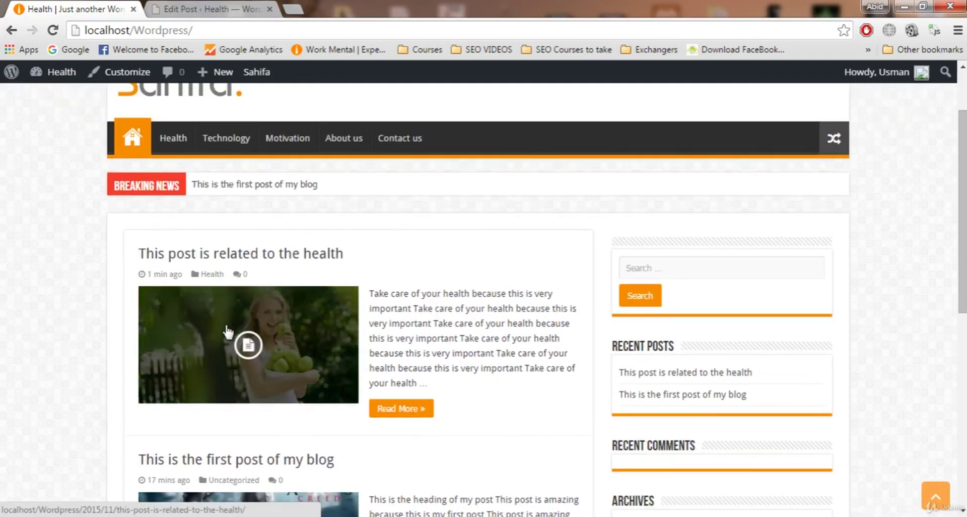
Step: Open the Health category page on the live site and check which posts it lists
click(132, 137)
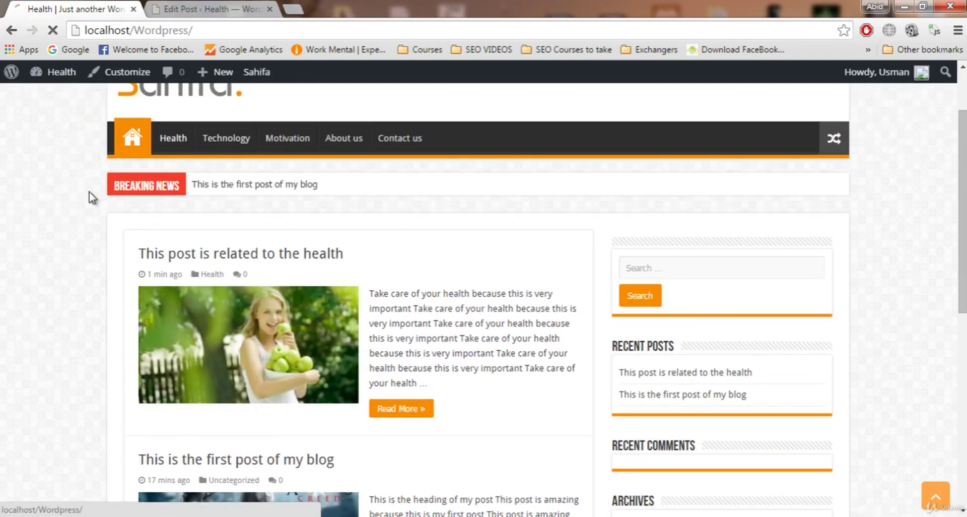
scroll(61, 195, down, 6)
scroll(158, 255, up, 4)
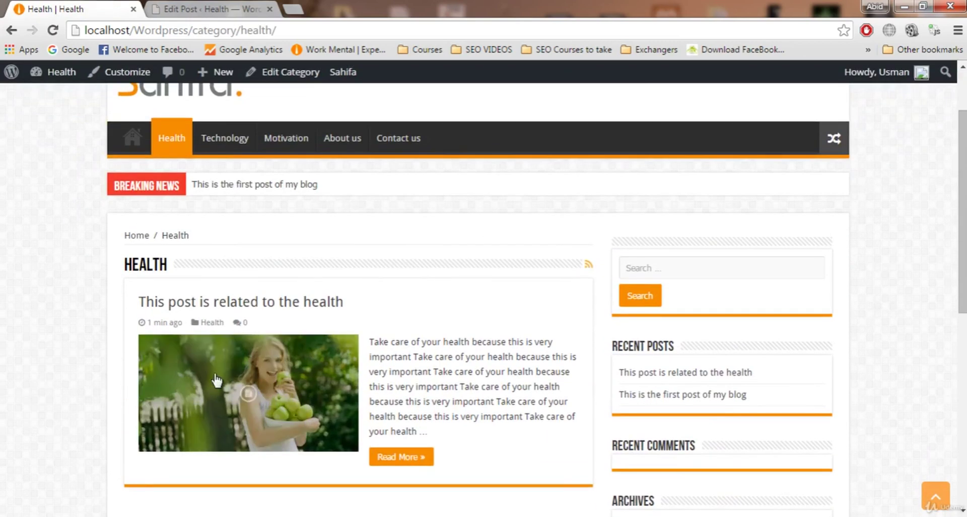
Step: Check the Technology category page for posts and return to the homepage
click(226, 144)
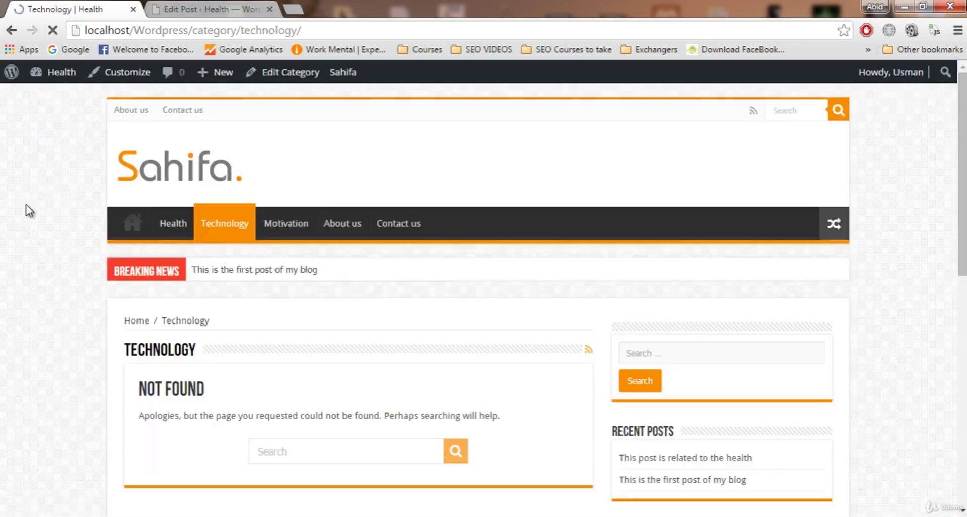
scroll(27, 210, down, 2)
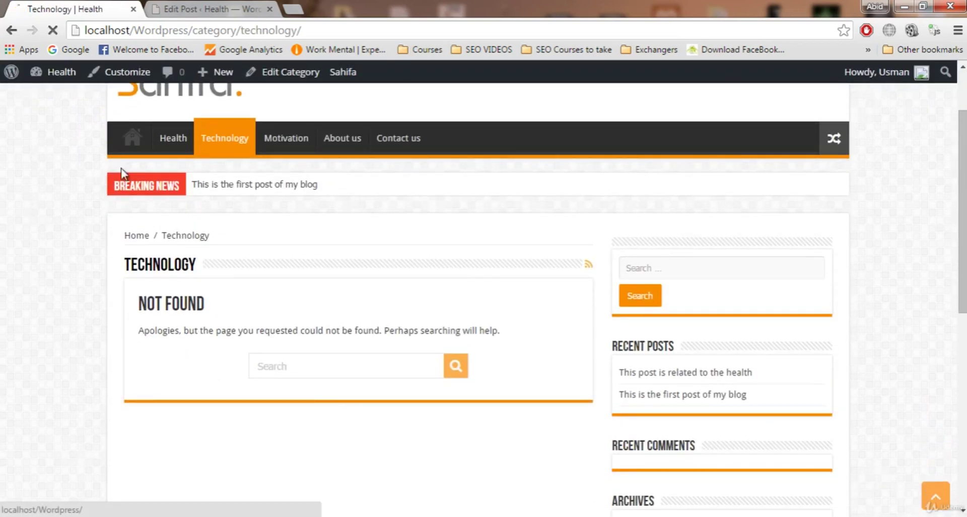
key(alt+Left)
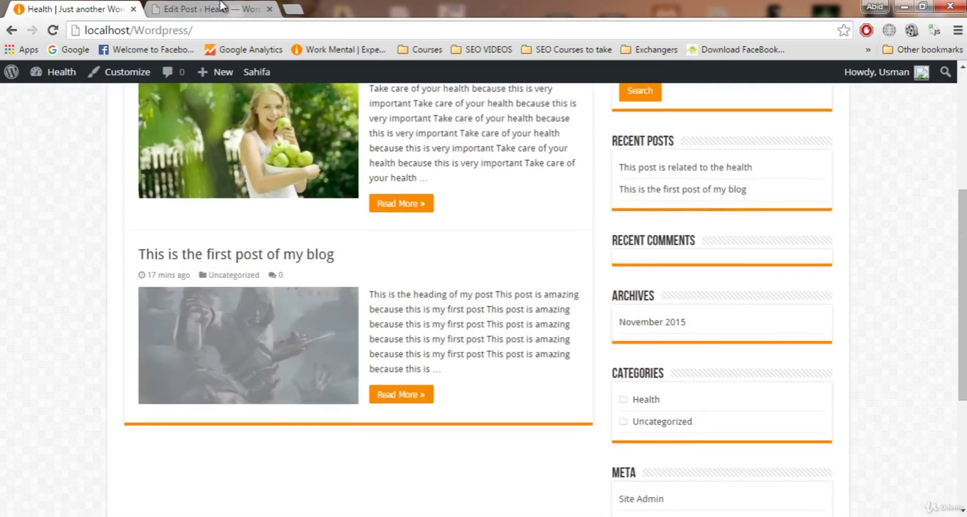
Step: Switch back to the WordPress admin and open a blank form for another post
click(222, 7)
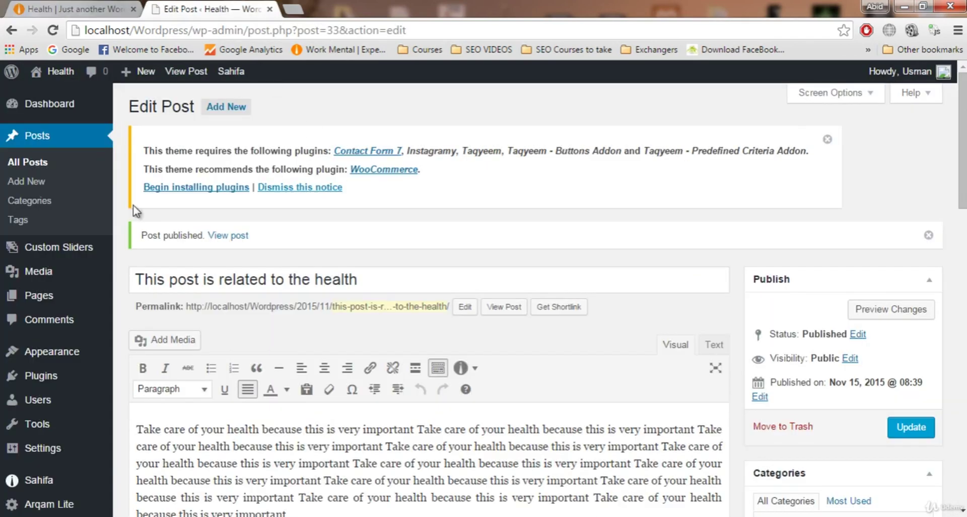
click(29, 182)
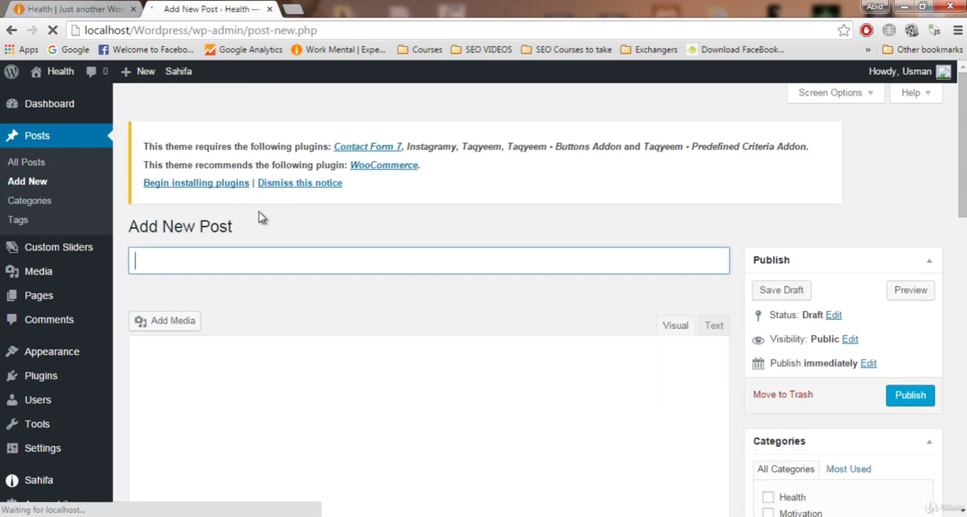
Step: Assign the new post to the Technology category
scroll(247, 232, down, 3)
click(311, 302)
scroll(365, 278, up, 2)
click(811, 436)
scroll(817, 172, down, 5)
scroll(829, 421, up, 5)
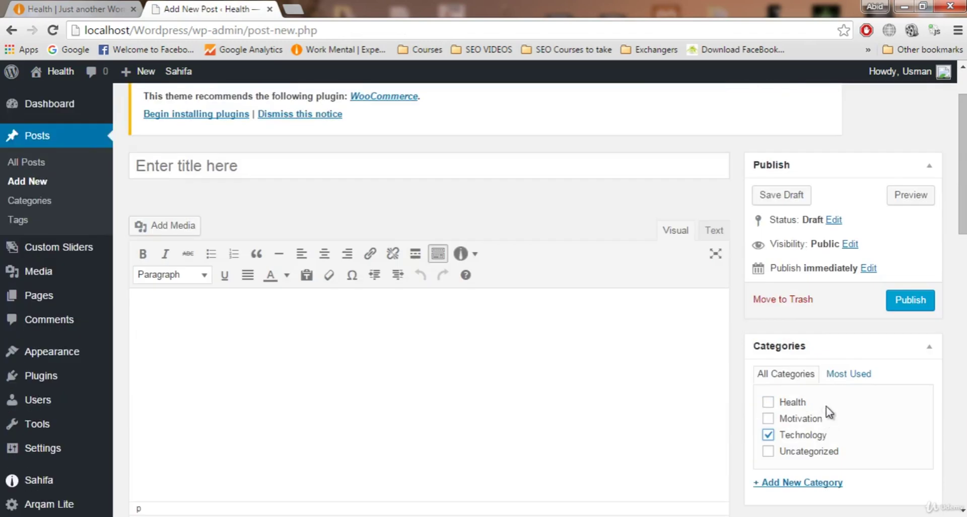
scroll(438, 332, up, 2)
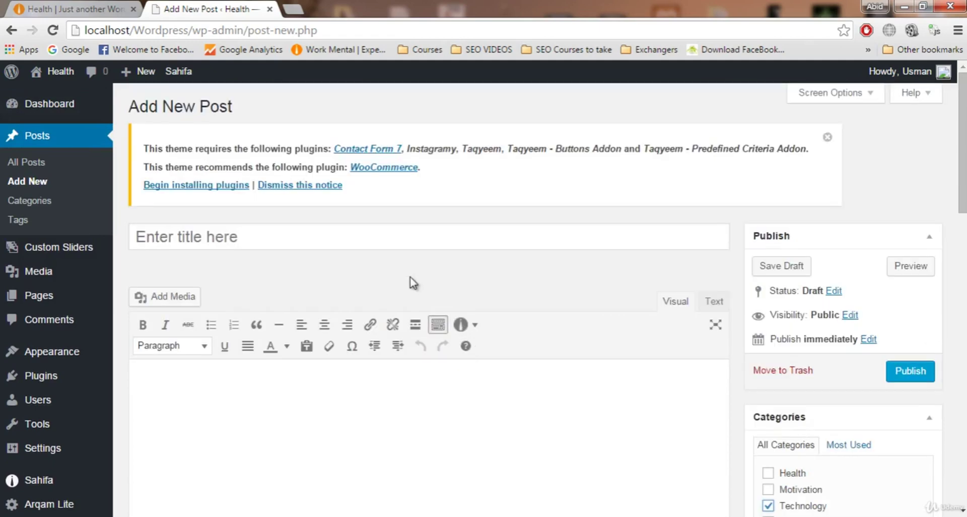
Step: Return to the live site's homepage and review its listed posts, their category labels and the navigation bar
key(ctrl+shift+Tab)
scroll(416, 156, up, 5)
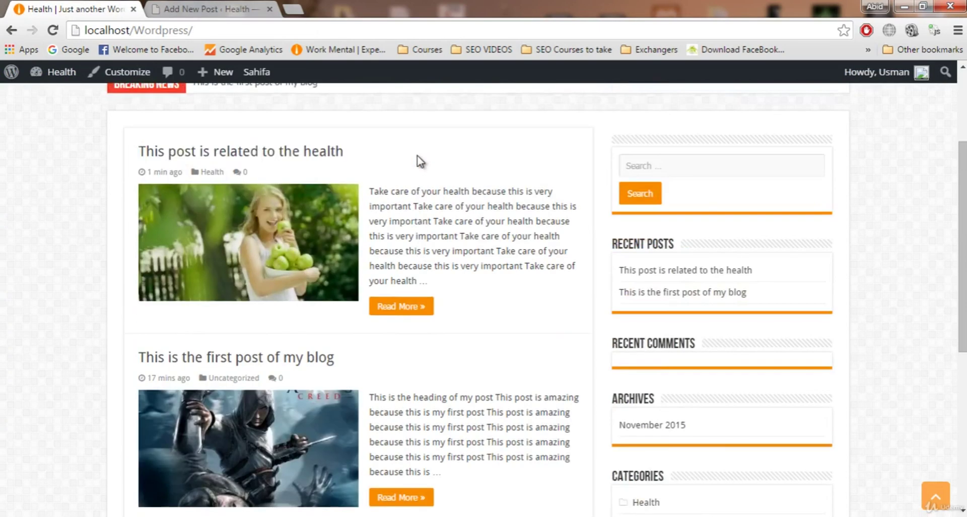
scroll(395, 215, down, 2)
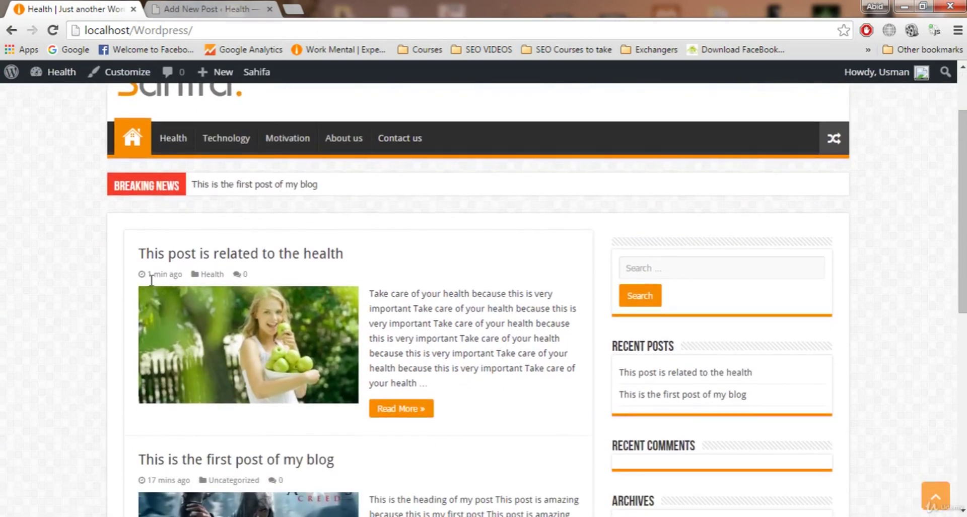
scroll(178, 324, down, 4)
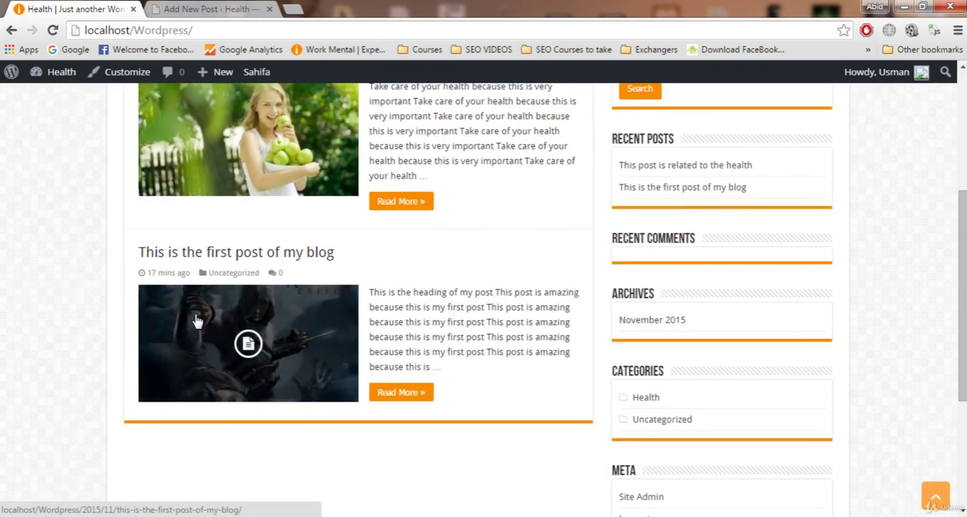
scroll(197, 321, up, 2)
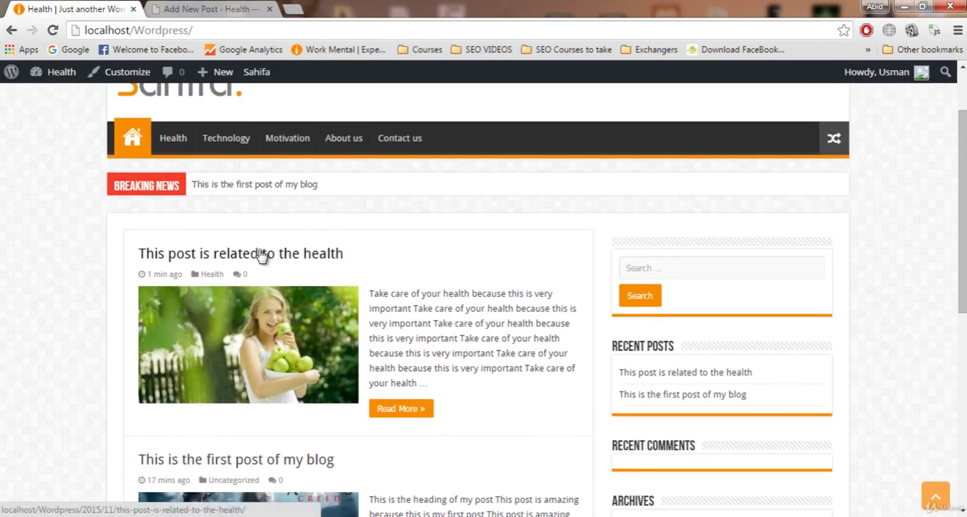
scroll(259, 255, up, 2)
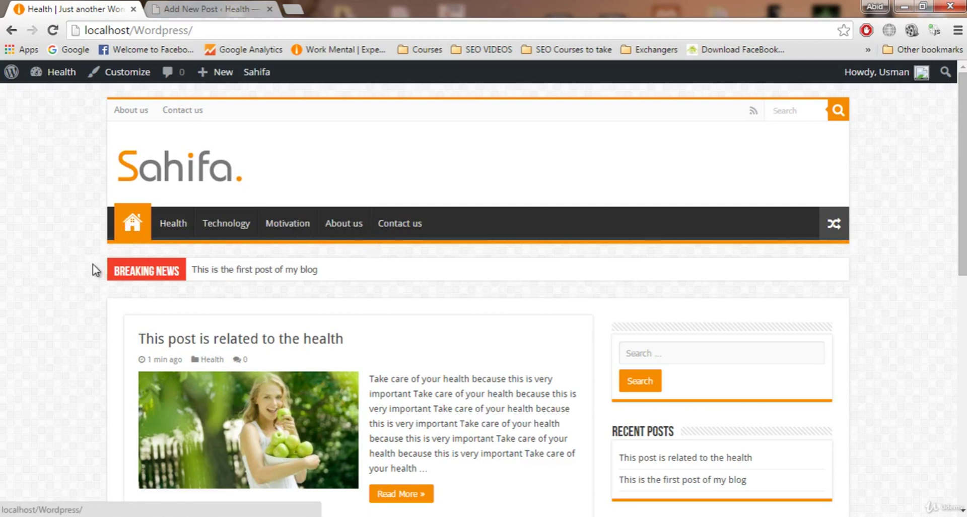
scroll(102, 264, down, 8)
scroll(103, 265, up, 8)
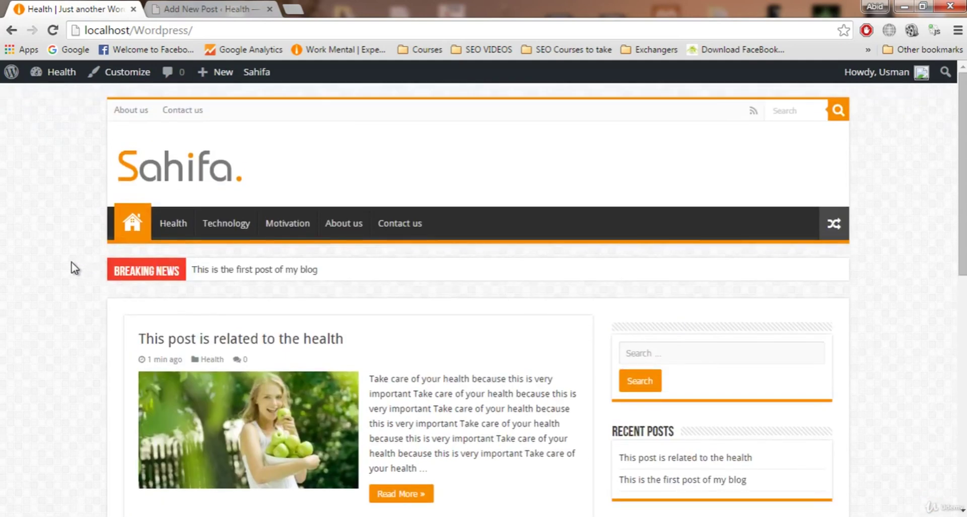